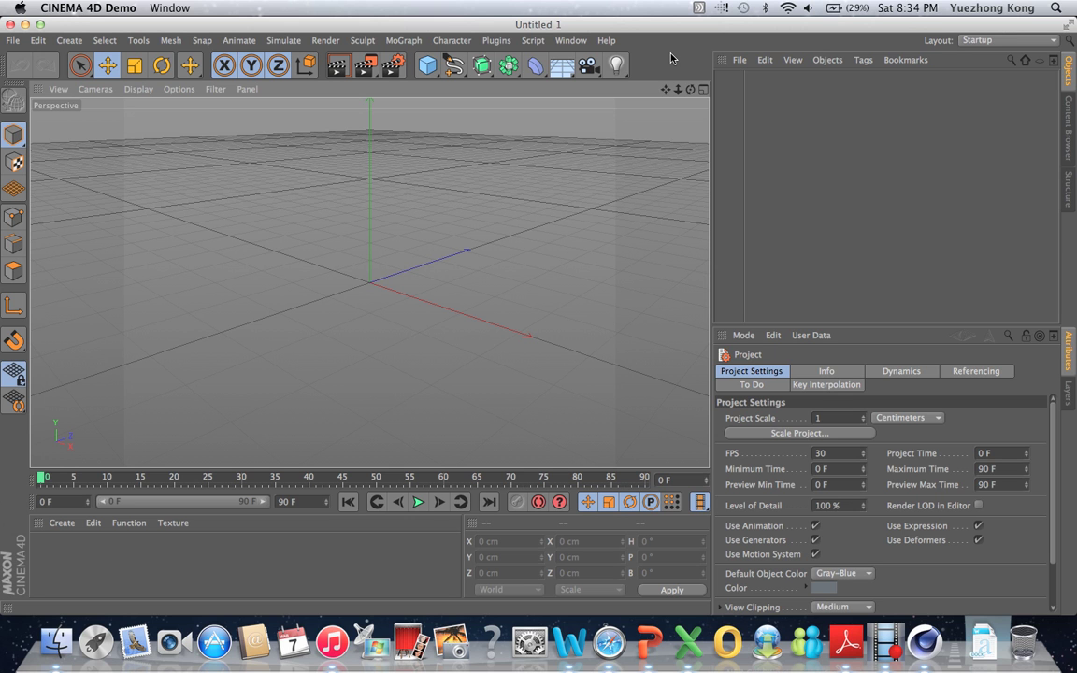
Step: Add a cube primitive and raise it along the Y axis to about 112 cm
{"action": "left_click", "coordinate": [427, 66]}
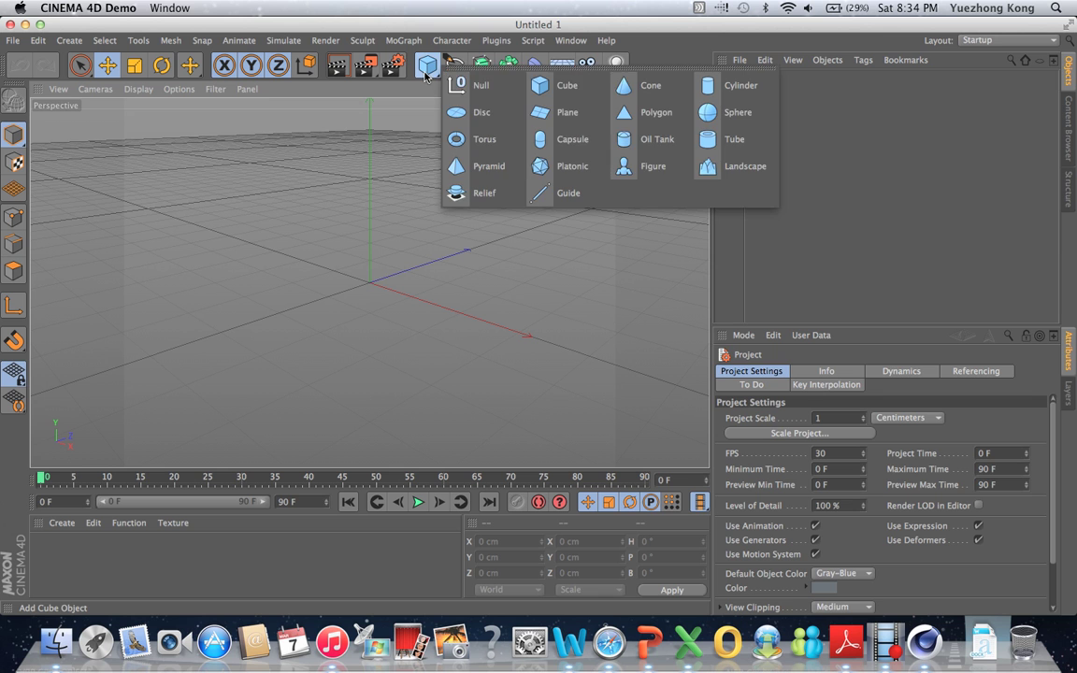
{"action": "left_click", "coordinate": [553, 86]}
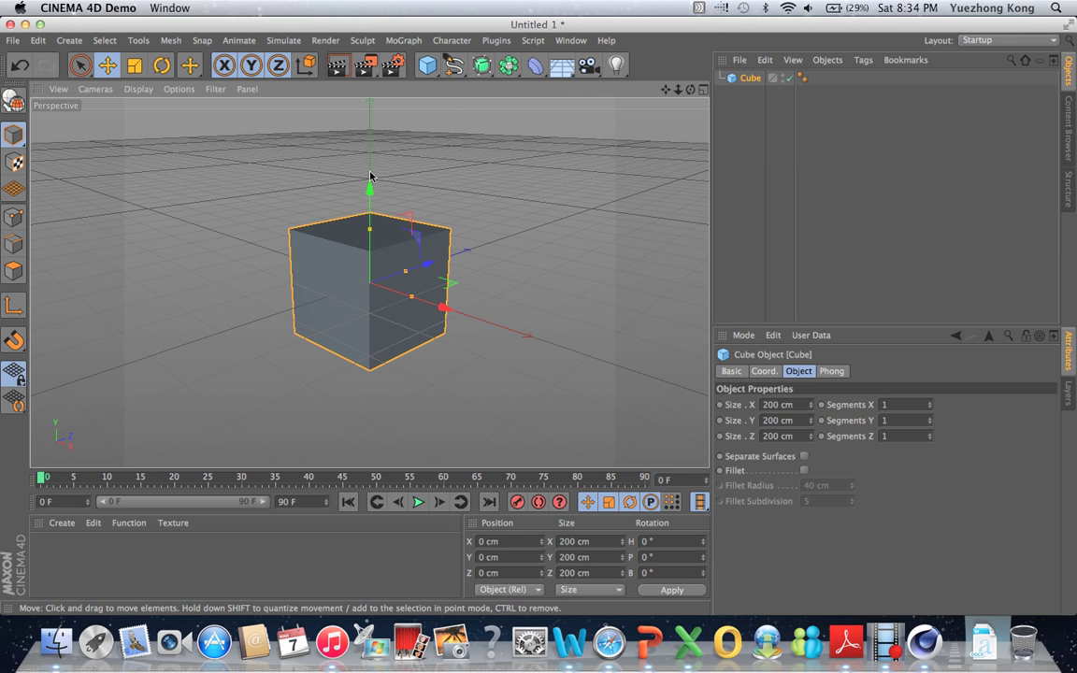
{"action": "left_click_drag", "start_coordinate": [368, 185], "coordinate": [389, 128]}
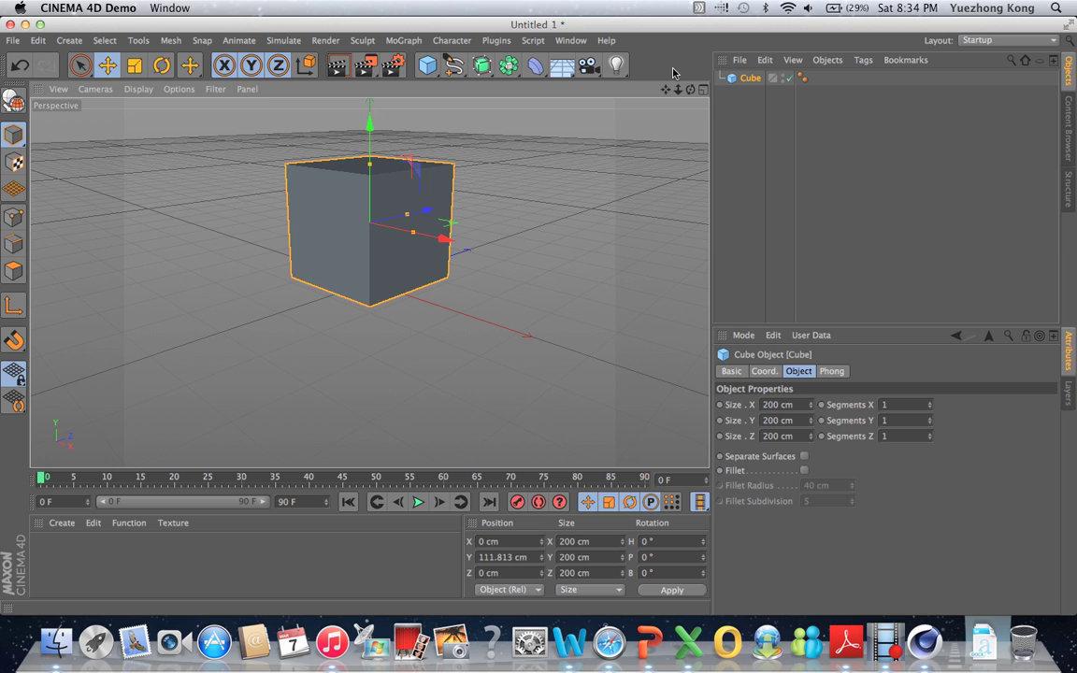
{"action": "left_click_drag", "start_coordinate": [561, 308], "coordinate": [539, 317], "text": "alt"}
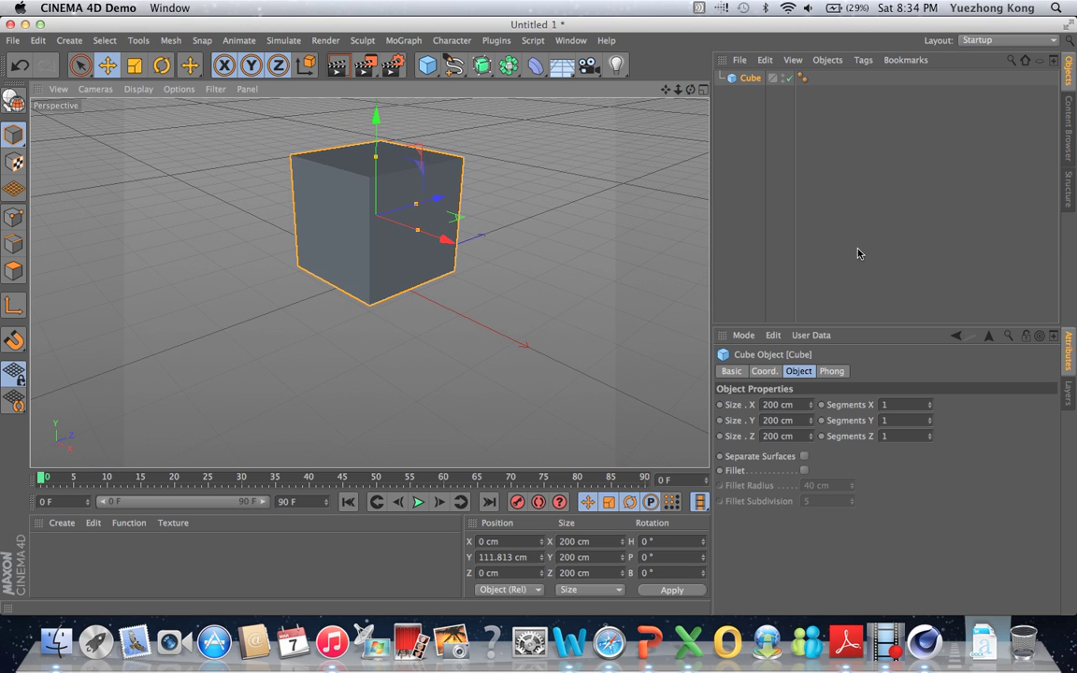
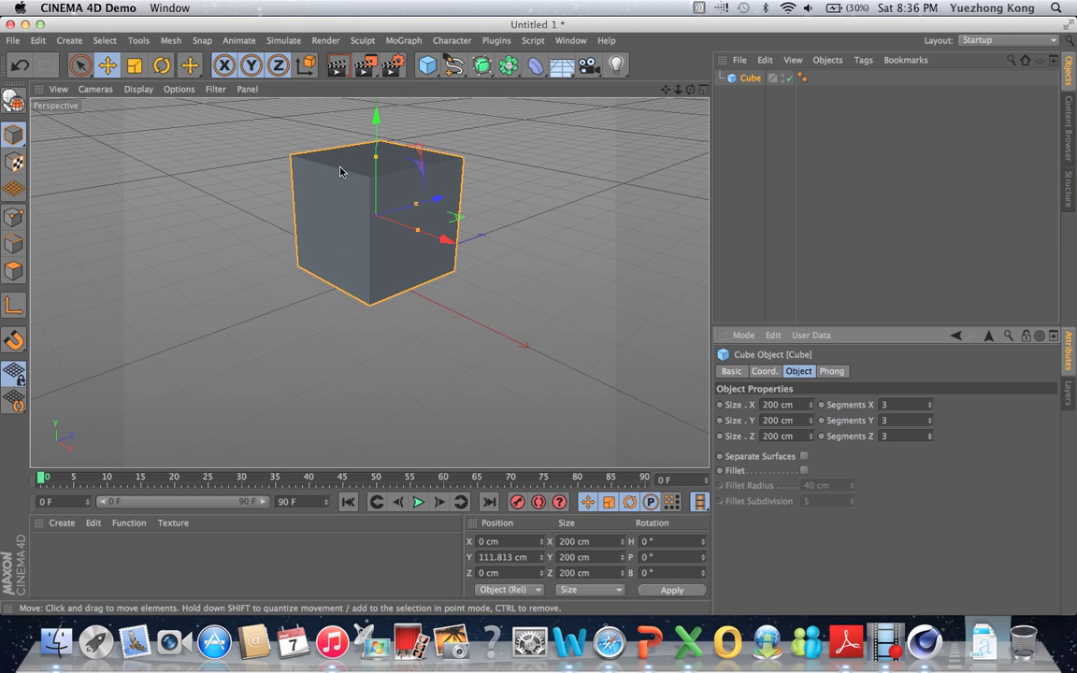
Step: Display the viewport in Gouraud Shading (Lines) mode
{"action": "left_click", "coordinate": [137, 89]}
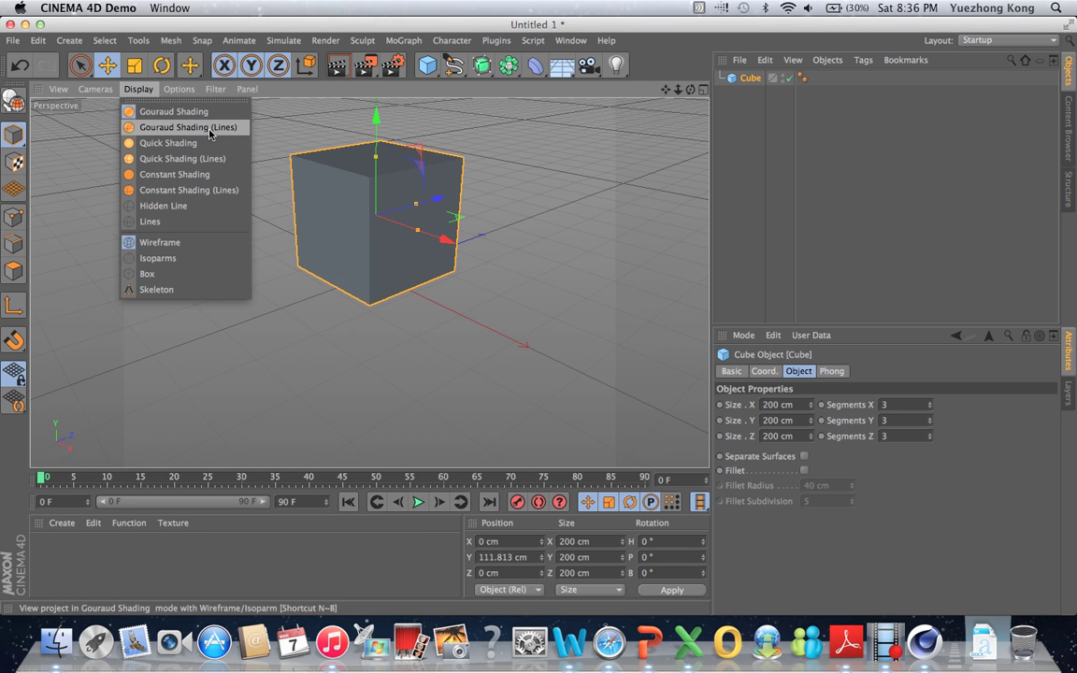
{"action": "left_click", "coordinate": [670, 56]}
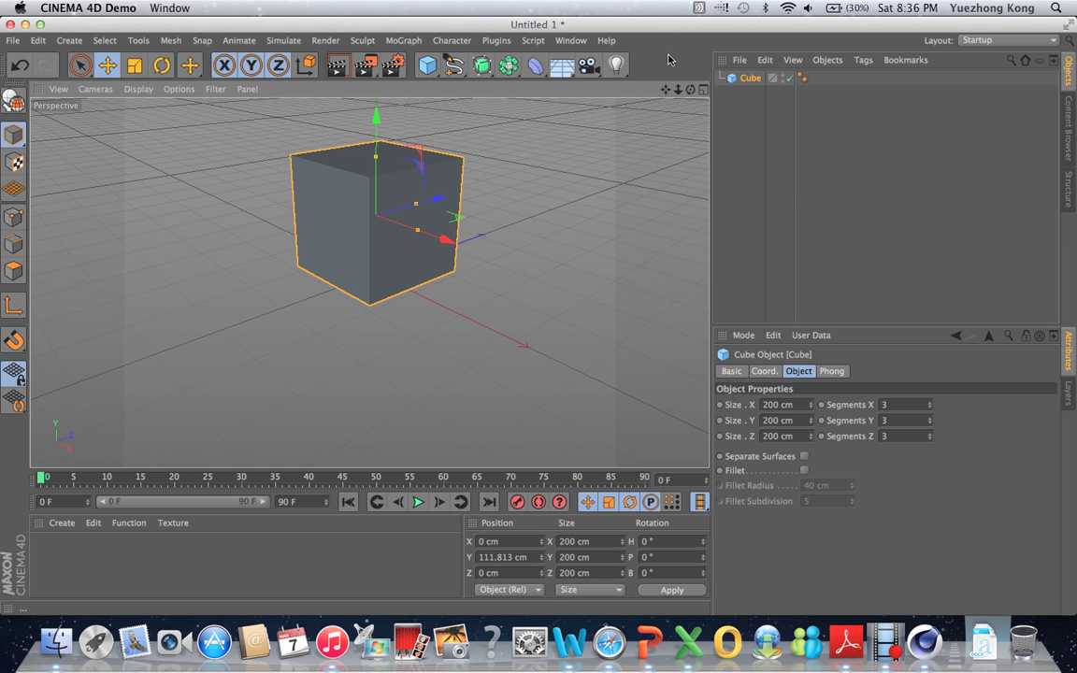
{"action": "left_click", "coordinate": [136, 90]}
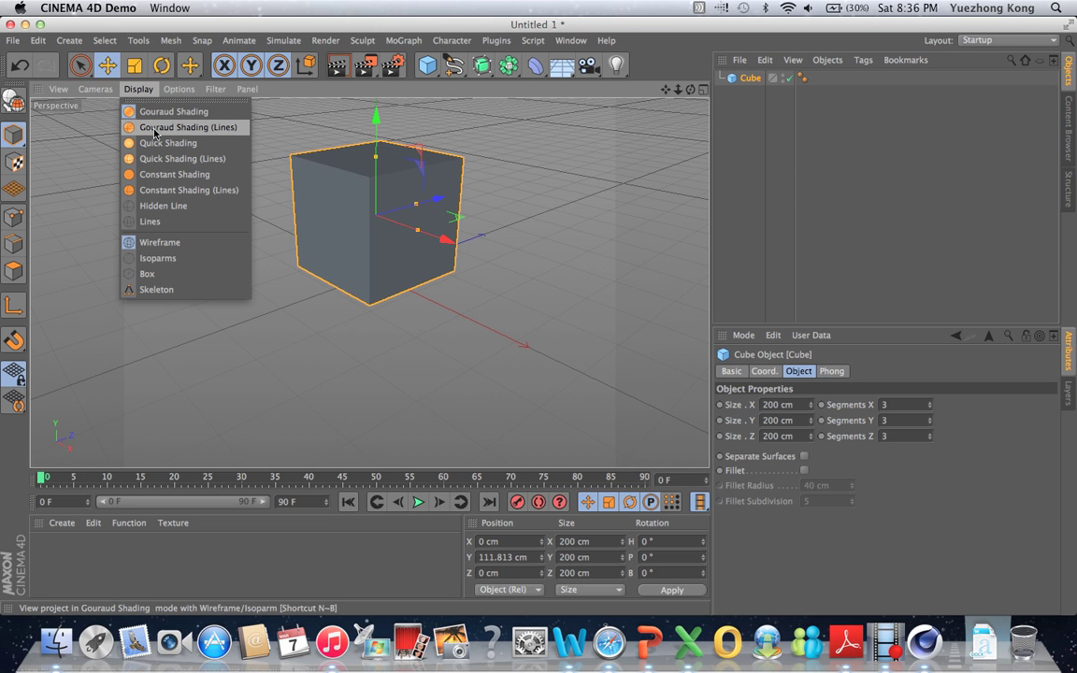
{"action": "left_click", "coordinate": [190, 127]}
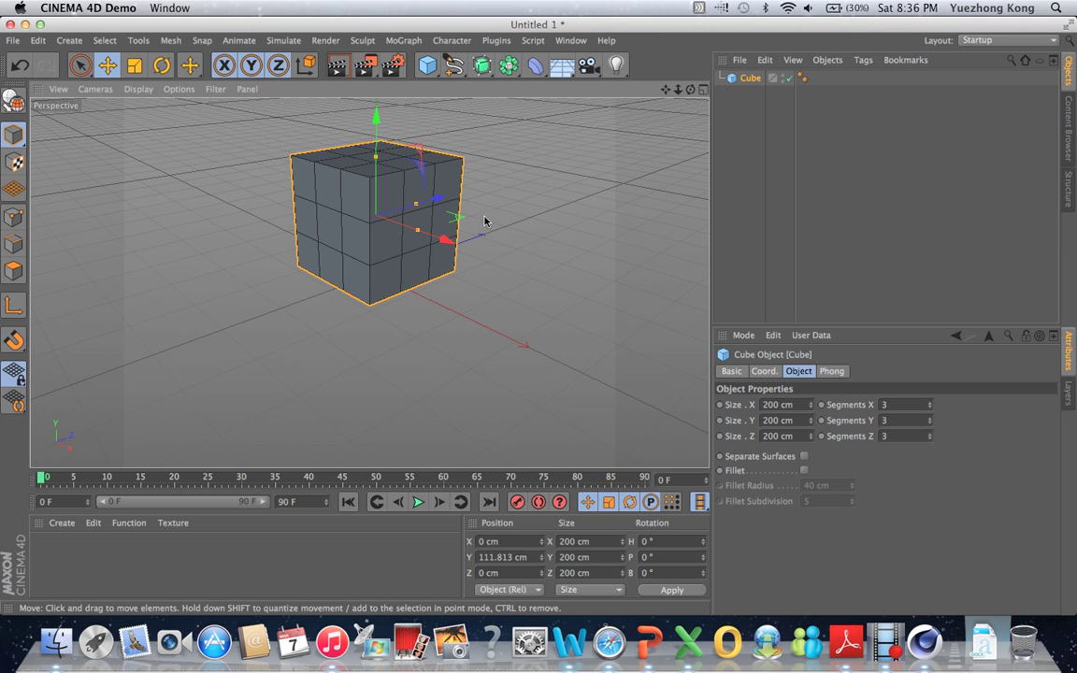
Step: Set the cube's Y segments to 2 and then back to 3
{"action": "left_click_drag", "start_coordinate": [539, 317], "coordinate": [237, 300], "text": "alt"}
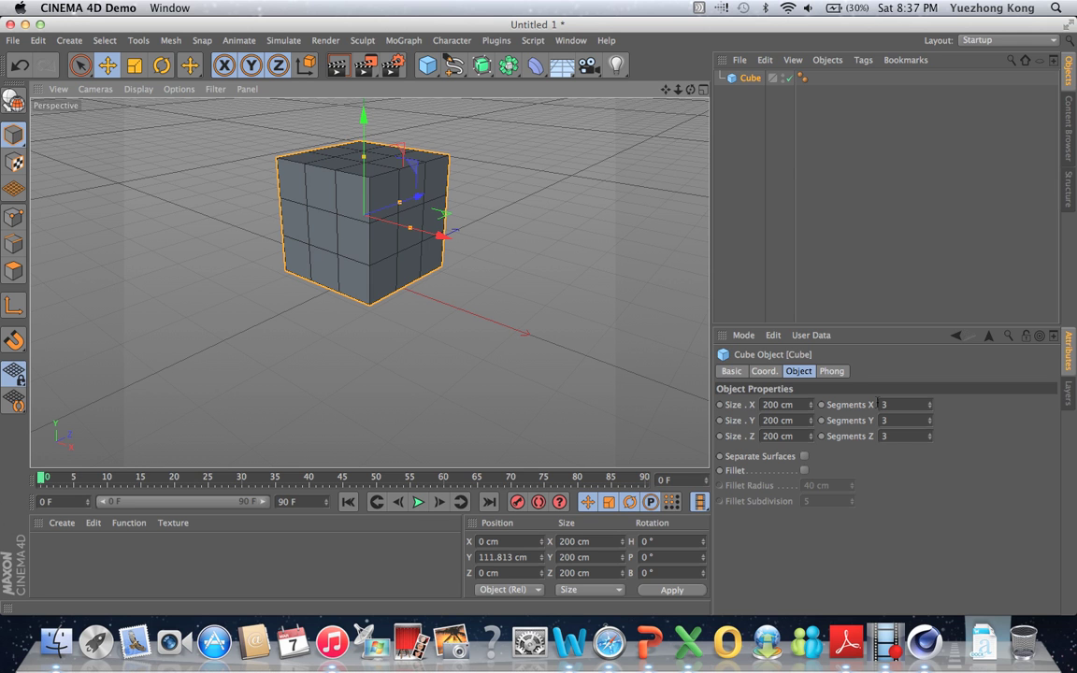
{"action": "left_click", "coordinate": [929, 424]}
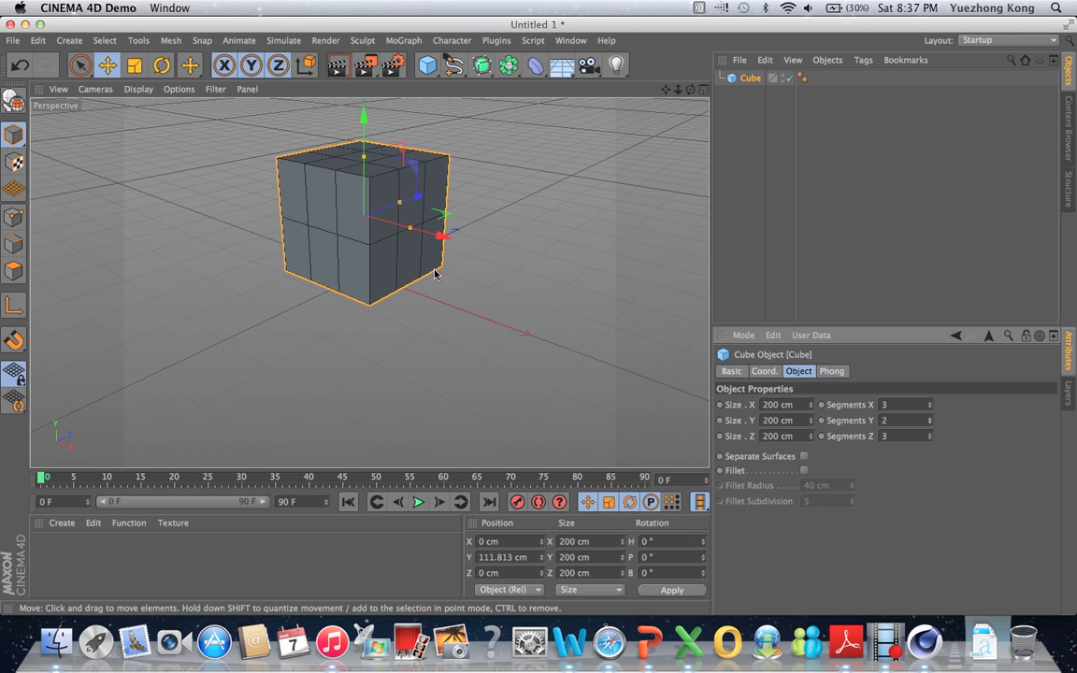
{"action": "left_click", "coordinate": [930, 417]}
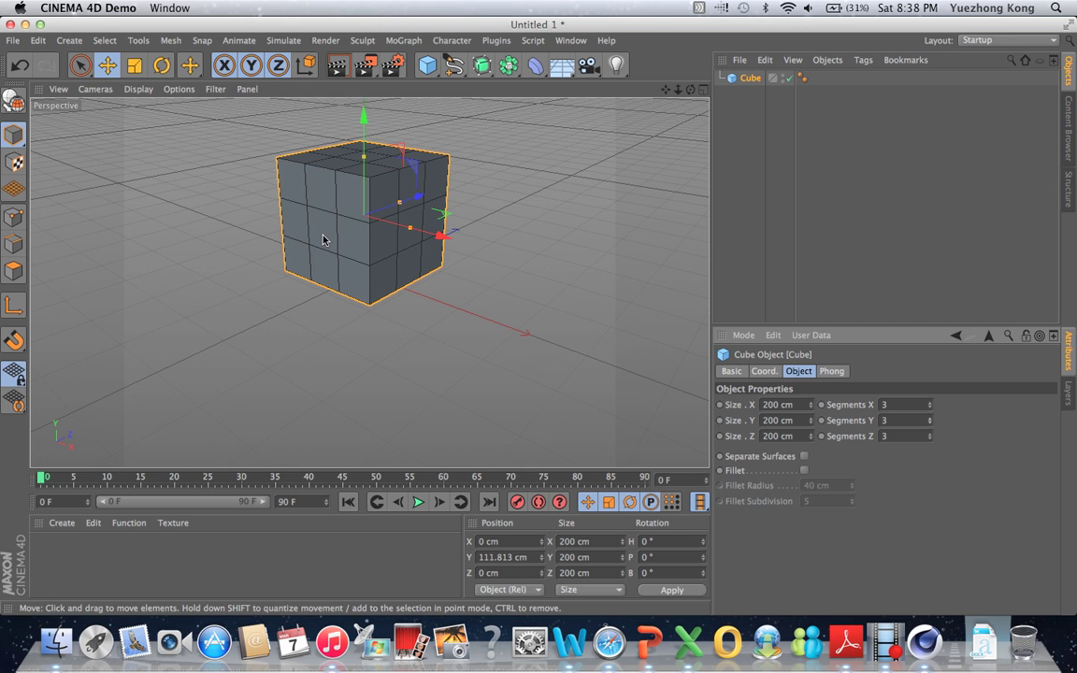
Step: Try converting the parametric cube into a polygon object twice, undoing the conversion each time
{"action": "left_click", "coordinate": [13, 101]}
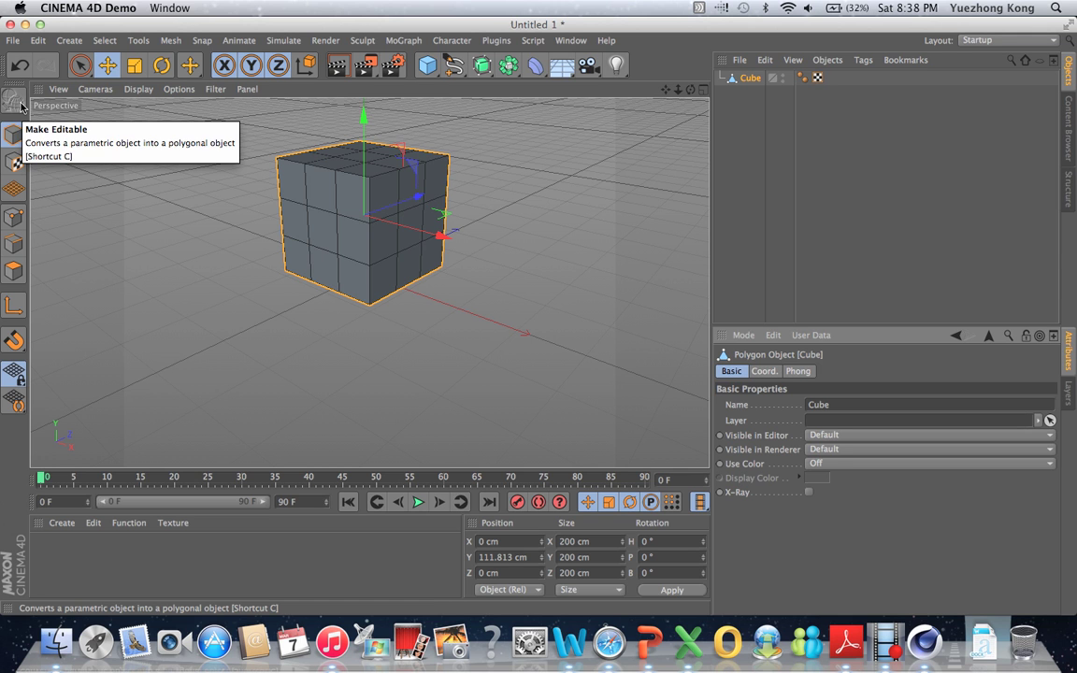
{"action": "left_click", "coordinate": [20, 65]}
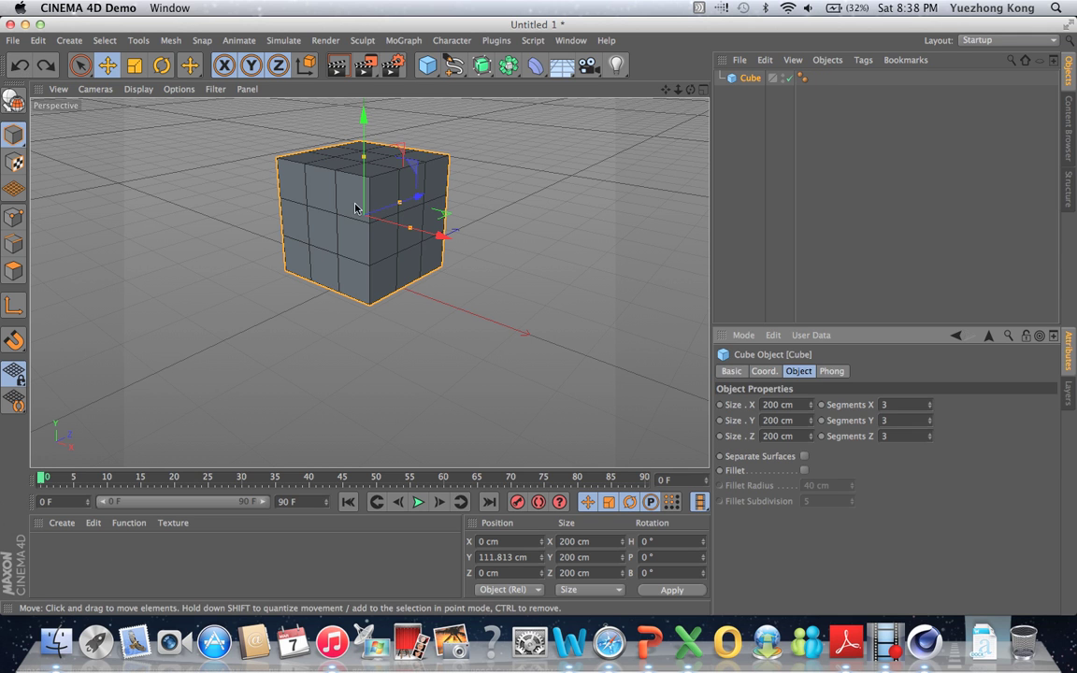
{"action": "left_click", "coordinate": [12, 97]}
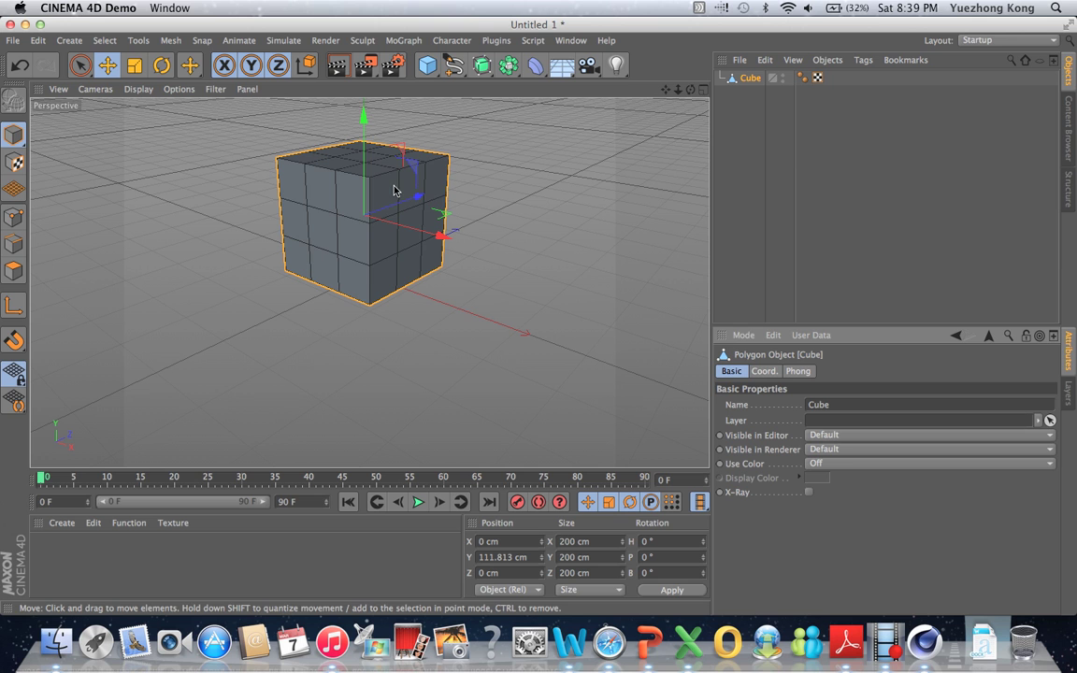
{"action": "left_click", "coordinate": [21, 68]}
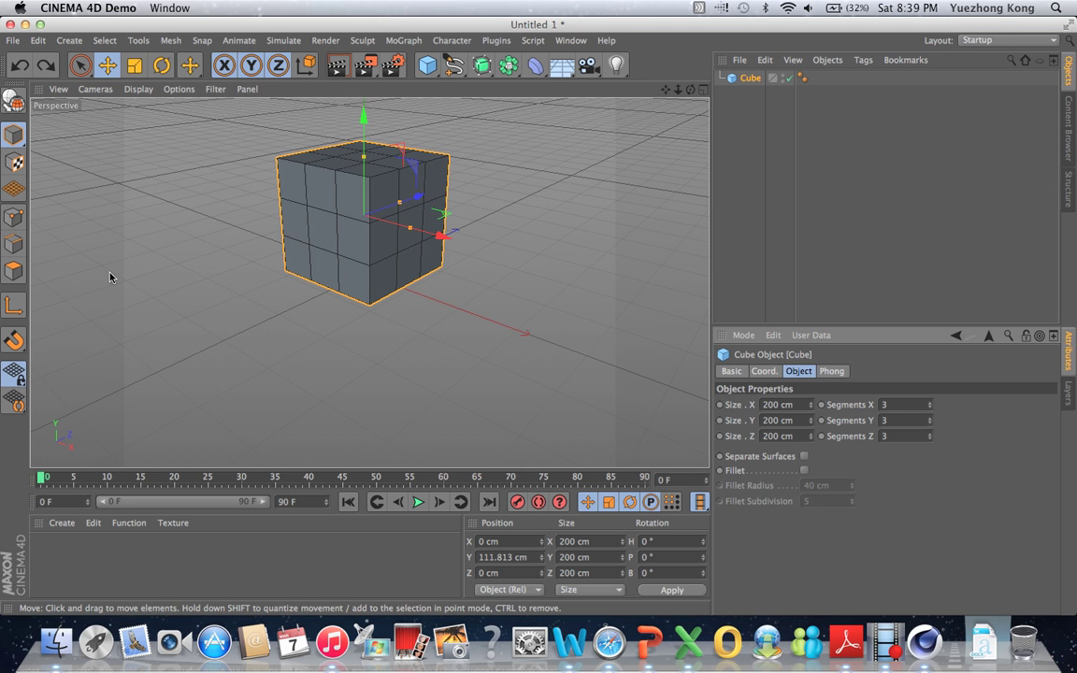
Step: Make the cube editable and cycle through the Points, Edges and Polygons modes
{"action": "left_click", "coordinate": [13, 99]}
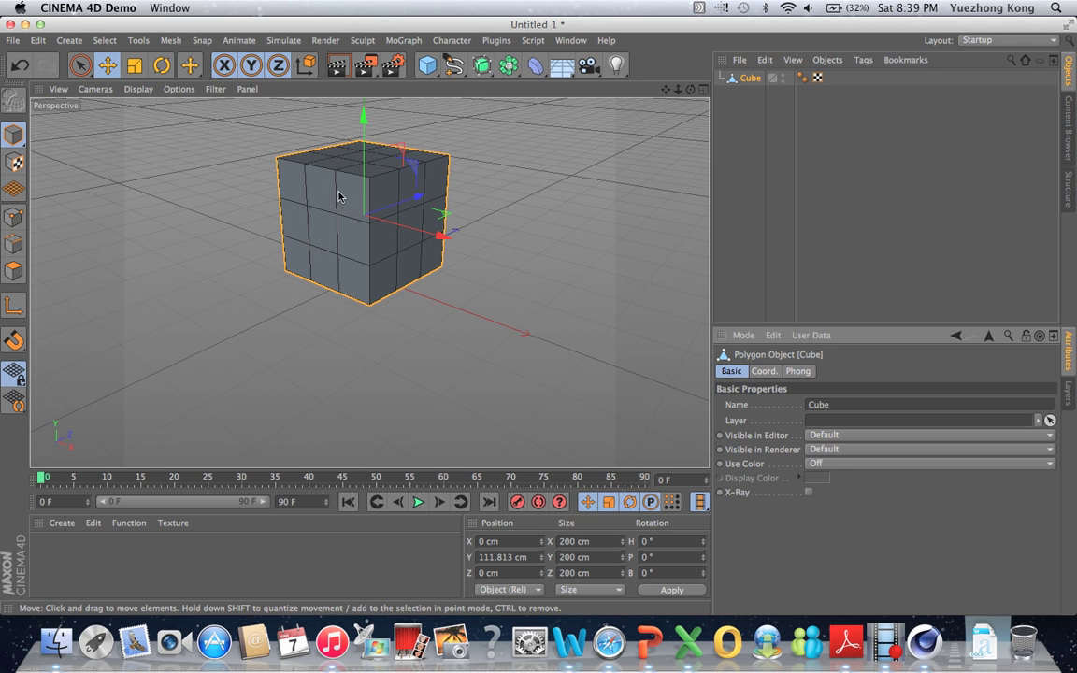
{"action": "left_click", "coordinate": [13, 217]}
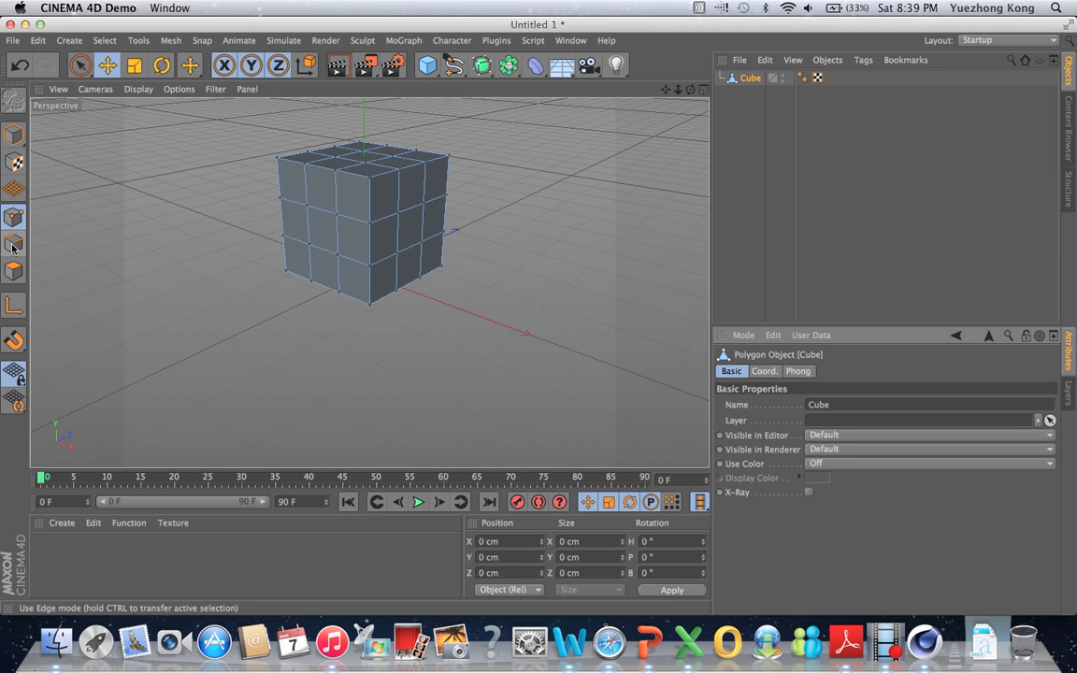
{"action": "left_click", "coordinate": [15, 272]}
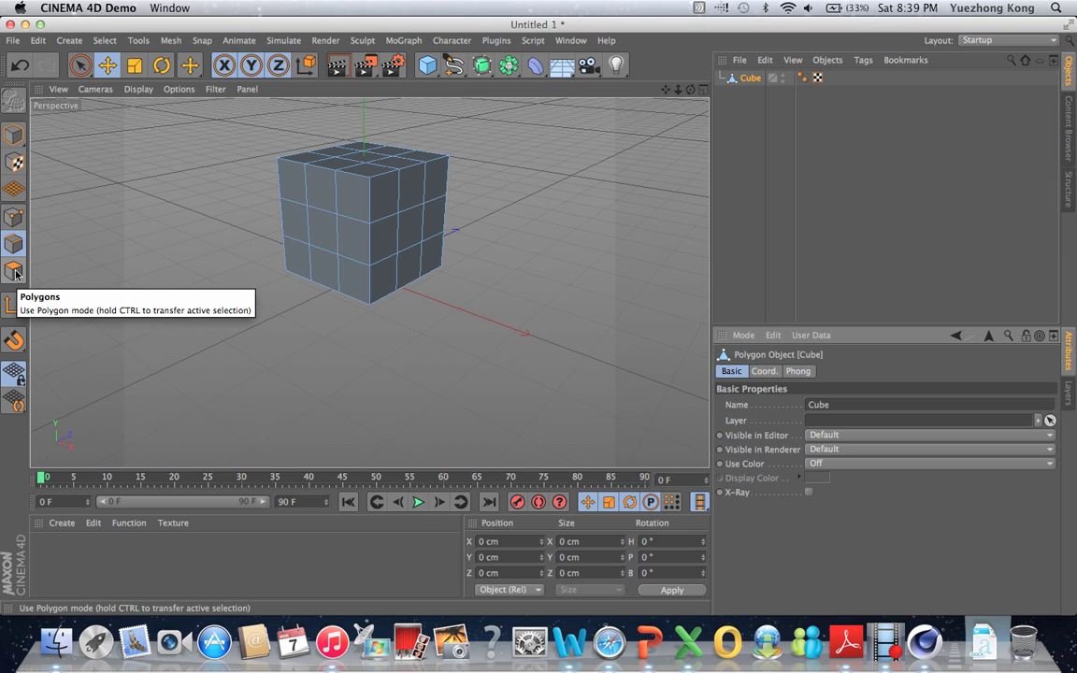
{"action": "left_click", "coordinate": [15, 272]}
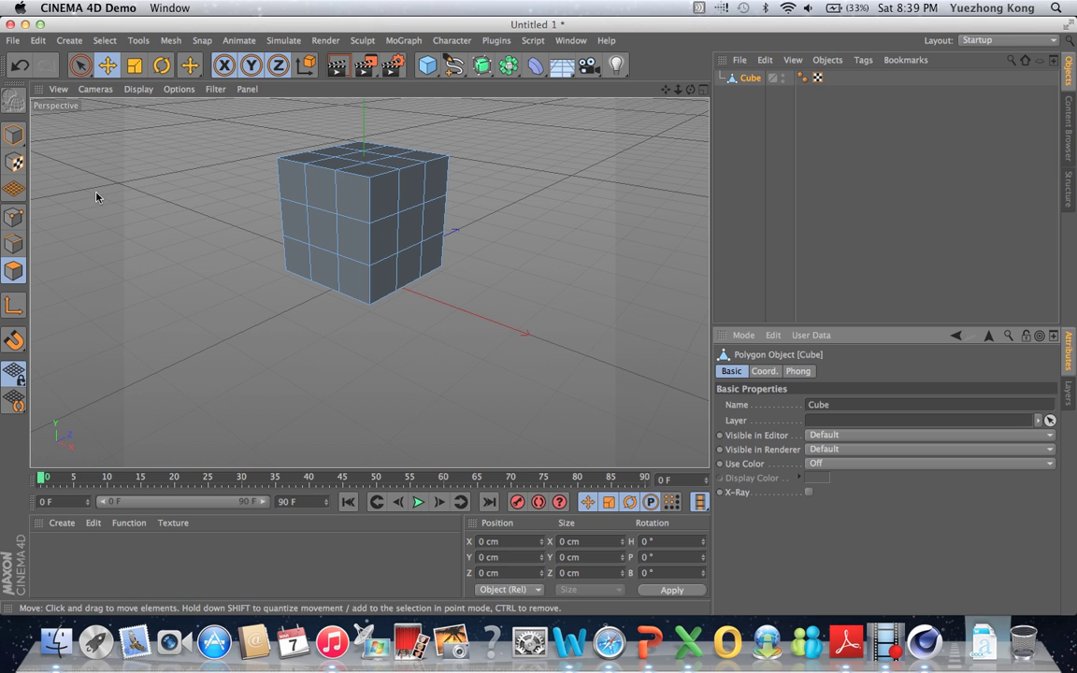
Step: In Points mode, move the cube's front upper corner point along X to about 139 cm and undo the move
{"action": "left_click", "coordinate": [13, 217]}
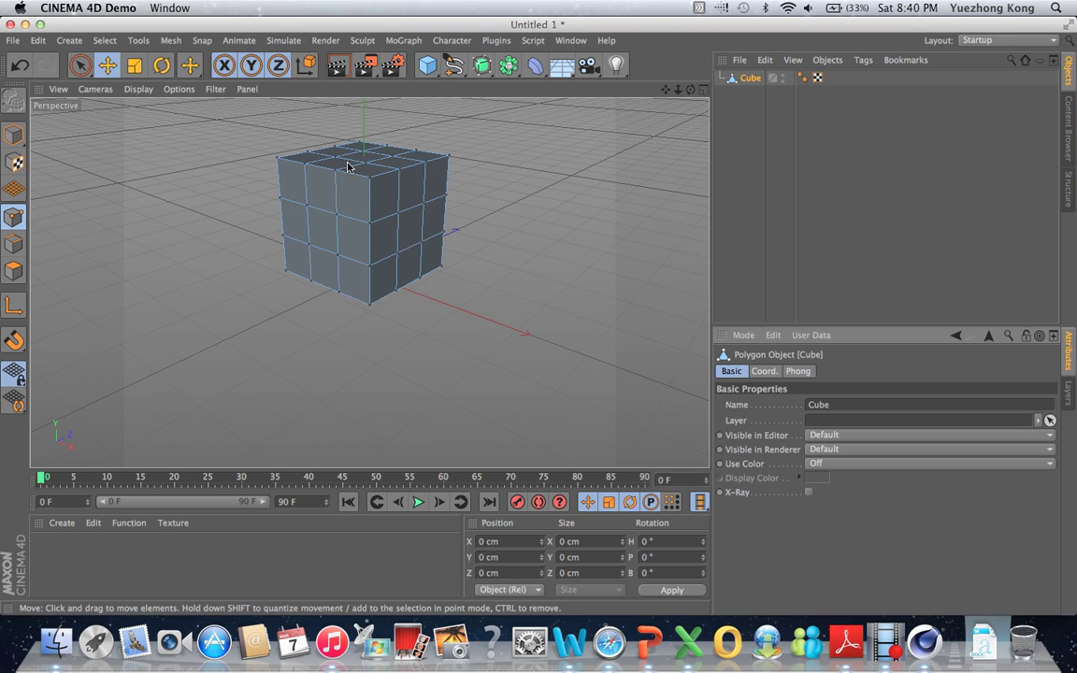
{"action": "left_click", "coordinate": [371, 180]}
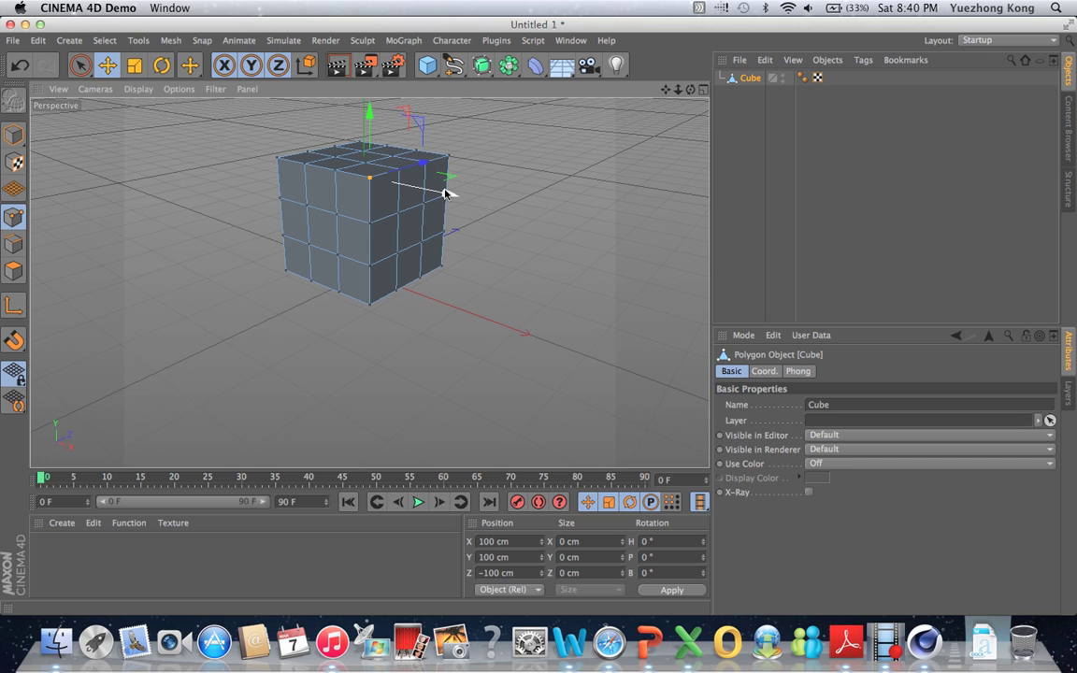
{"action": "mouse_move", "coordinate": [445, 193]}
{"action": "left_mouse_down"}
{"action": "mouse_move", "coordinate": [522, 208]}
{"action": "mouse_move", "coordinate": [423, 188]}
{"action": "mouse_move", "coordinate": [468, 197]}
{"action": "mouse_move", "coordinate": [449, 193]}
{"action": "left_mouse_up"}
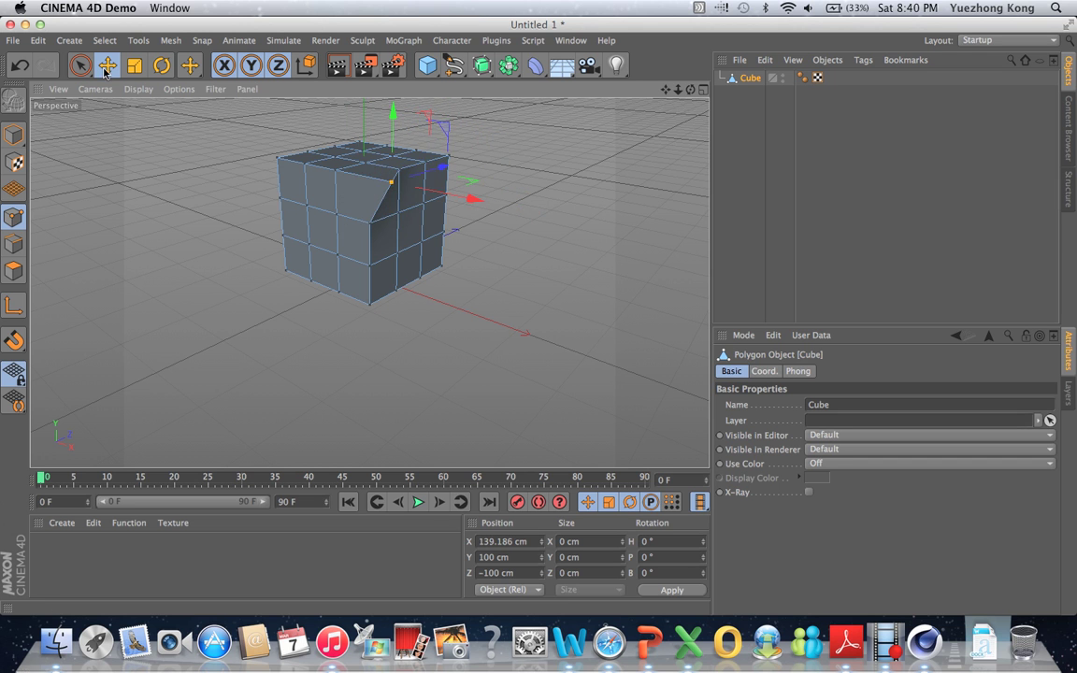
{"action": "left_click", "coordinate": [19, 65]}
Step: Try scaling and rotating the selected corner point, undoing each attempt
{"action": "left_click", "coordinate": [134, 64]}
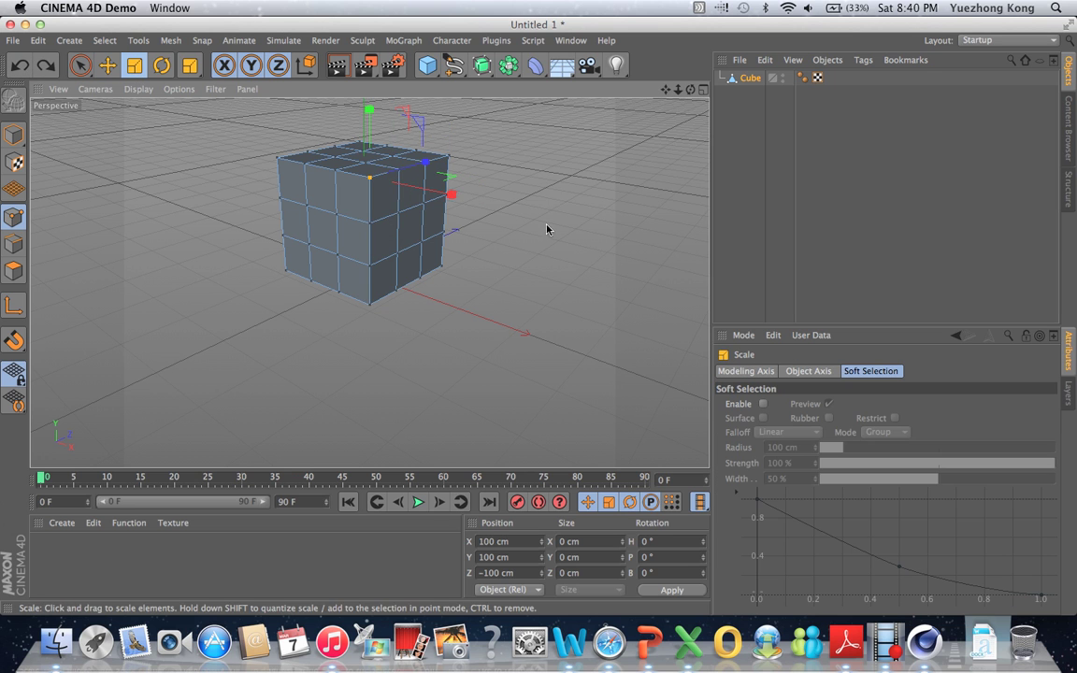
{"action": "left_click_drag", "start_coordinate": [447, 194], "coordinate": [496, 201]}
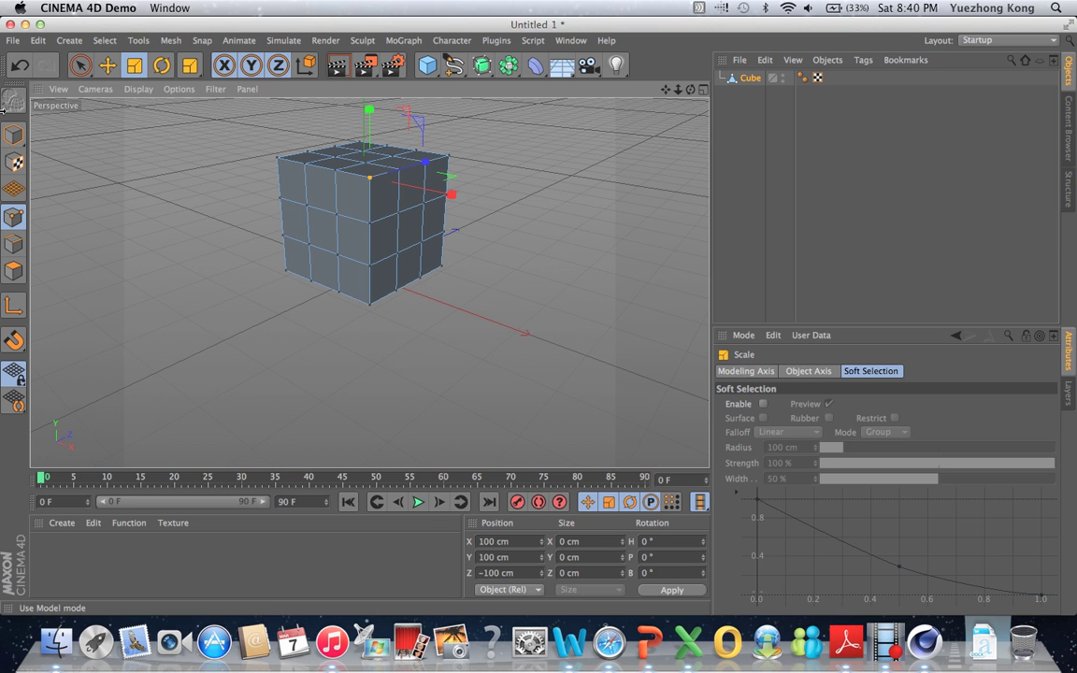
{"action": "left_click", "coordinate": [21, 65]}
{"action": "left_click", "coordinate": [161, 65]}
{"action": "left_click_drag", "start_coordinate": [396, 191], "coordinate": [303, 194]}
{"action": "left_click", "coordinate": [21, 66]}
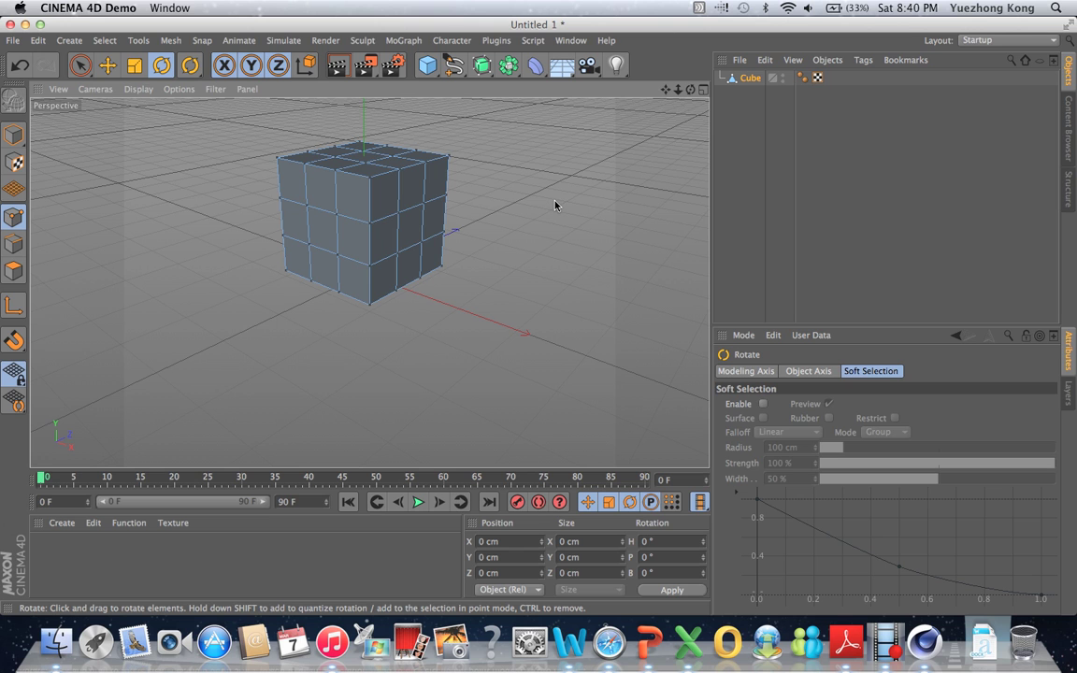
Step: Reselect the front upper corner point, move it along X to about 181 cm and undo the move
{"action": "left_click", "coordinate": [370, 182]}
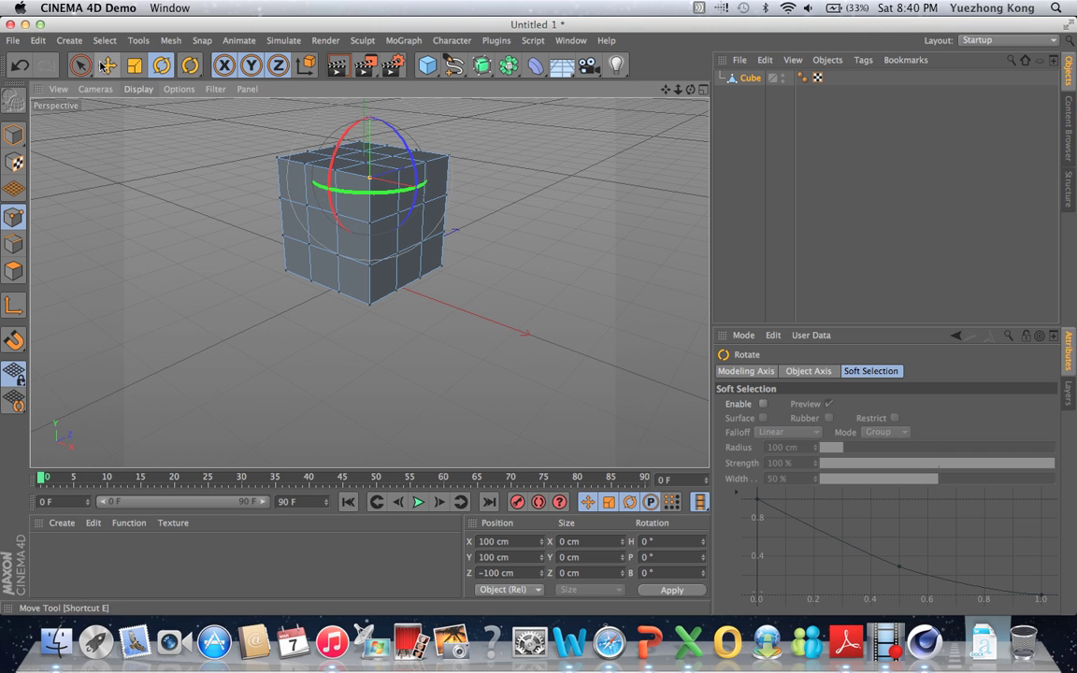
{"action": "key", "text": "e"}
{"action": "left_click_drag", "start_coordinate": [448, 193], "coordinate": [502, 204]}
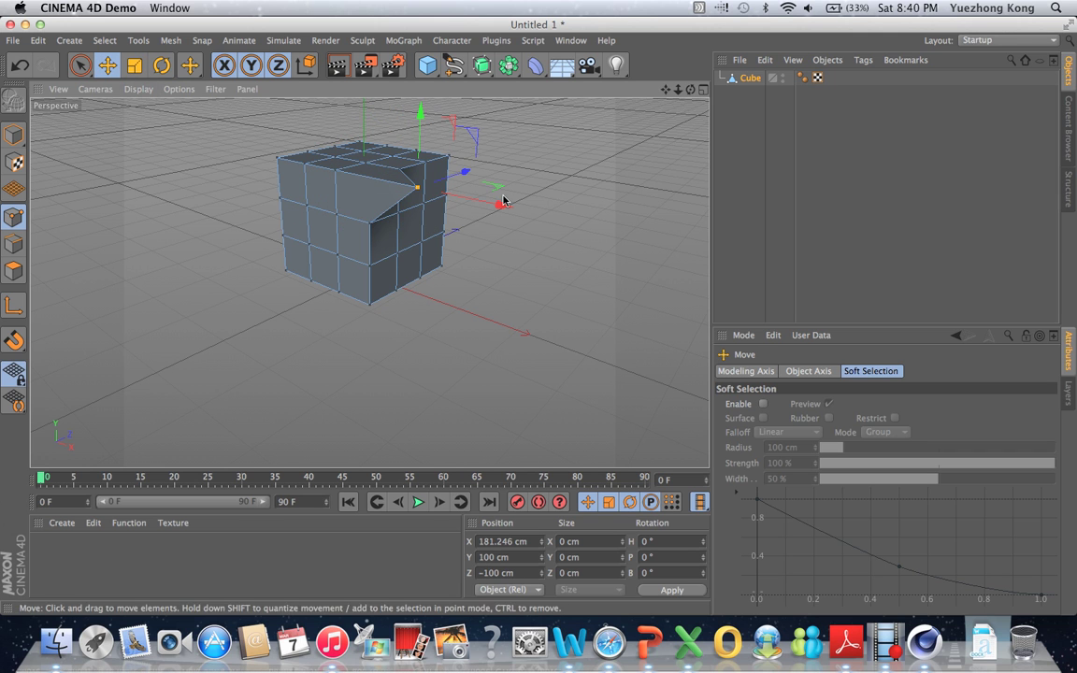
{"action": "left_click", "coordinate": [21, 71]}
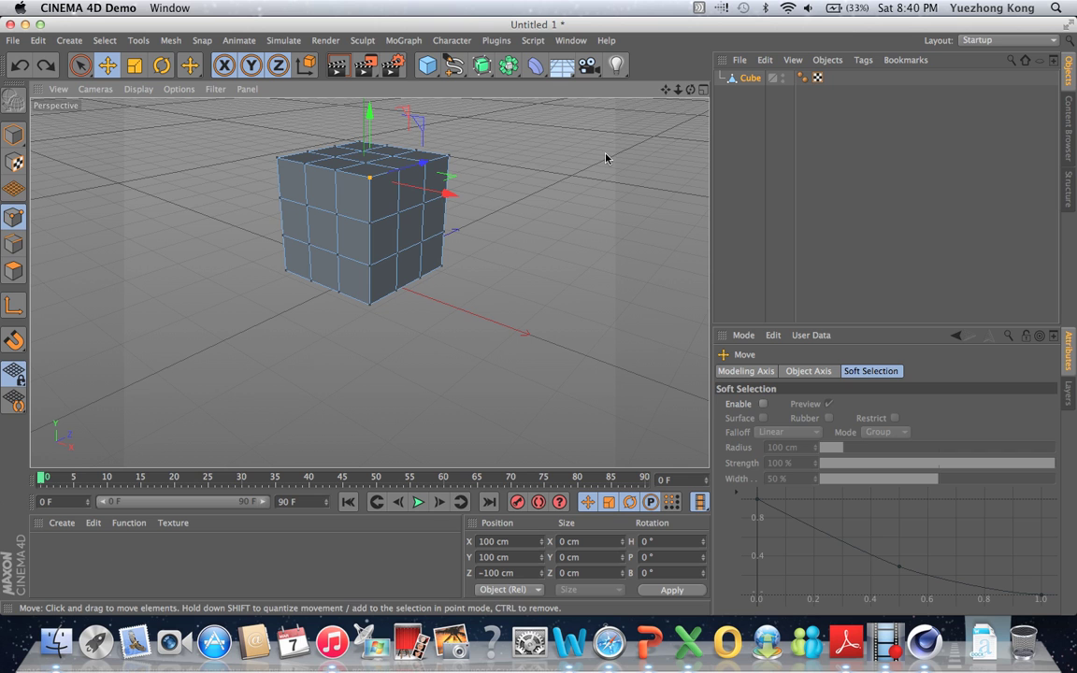
Step: In Edges mode, select the top edge segment beside the front corner, move it outward along its green axis and undo the move
{"action": "left_click", "coordinate": [14, 243]}
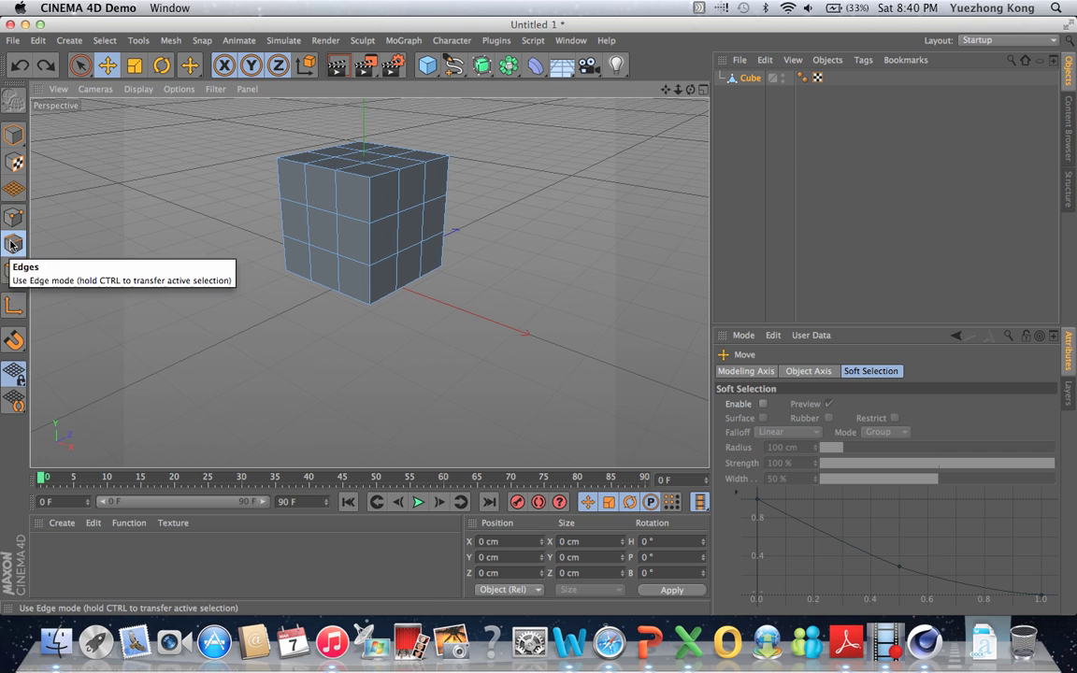
{"action": "left_click", "coordinate": [361, 175]}
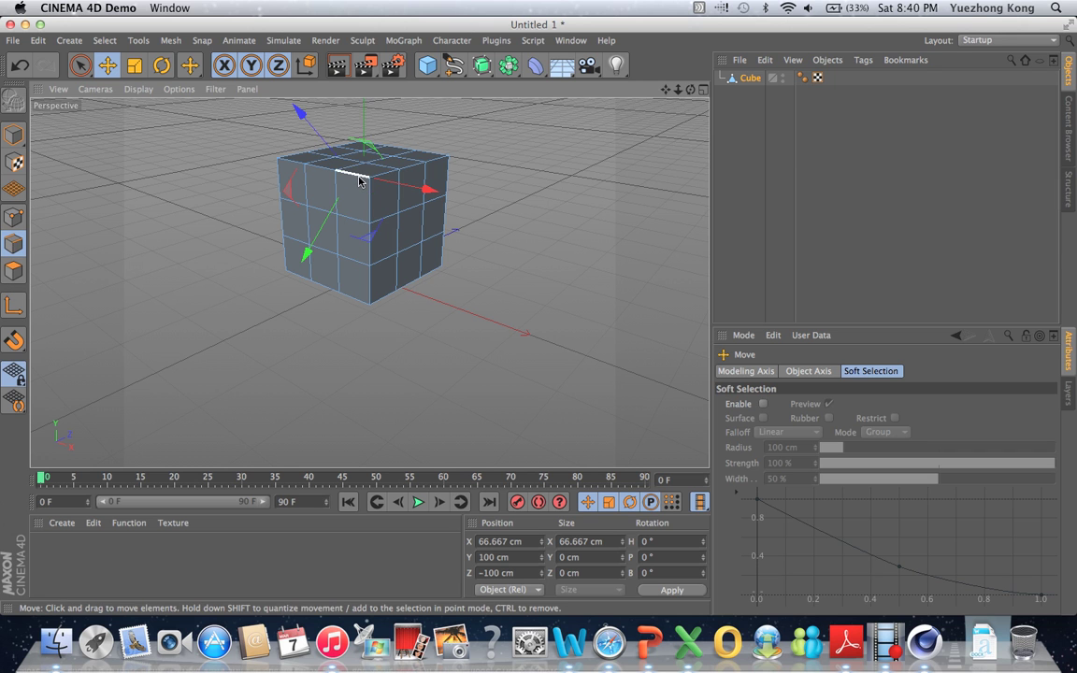
{"action": "left_click_drag", "start_coordinate": [320, 232], "coordinate": [301, 273]}
{"action": "left_click", "coordinate": [18, 65]}
Step: Scale the selected edge along its red axis and undo the scaling
{"action": "left_click", "coordinate": [132, 71]}
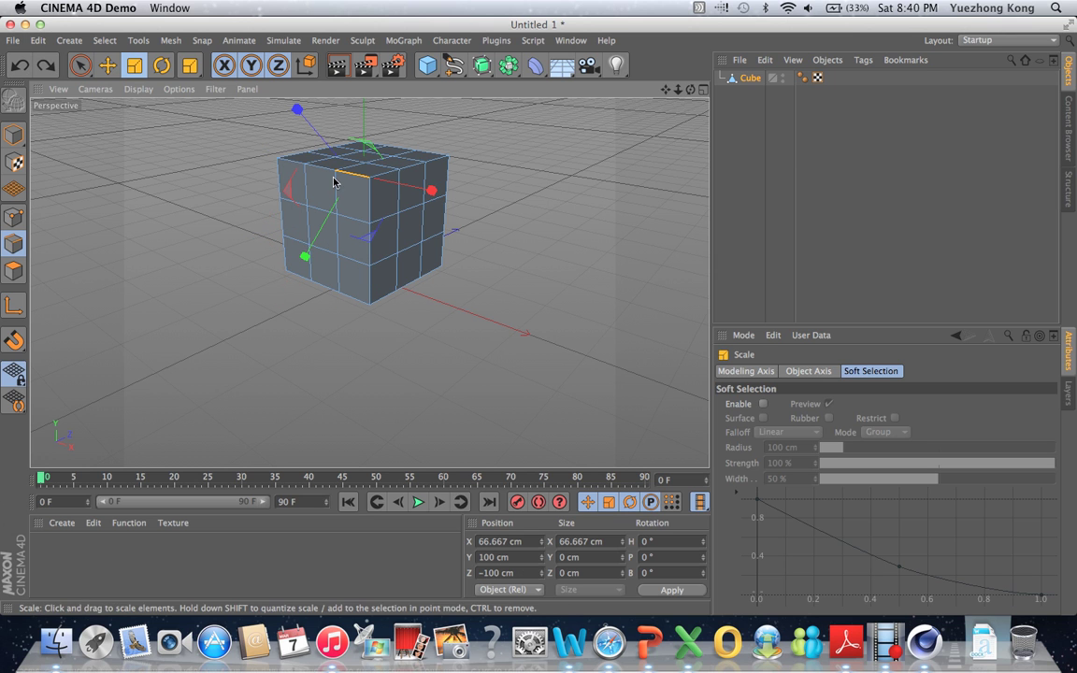
{"action": "left_click_drag", "start_coordinate": [428, 190], "coordinate": [486, 200]}
{"action": "left_click", "coordinate": [19, 64]}
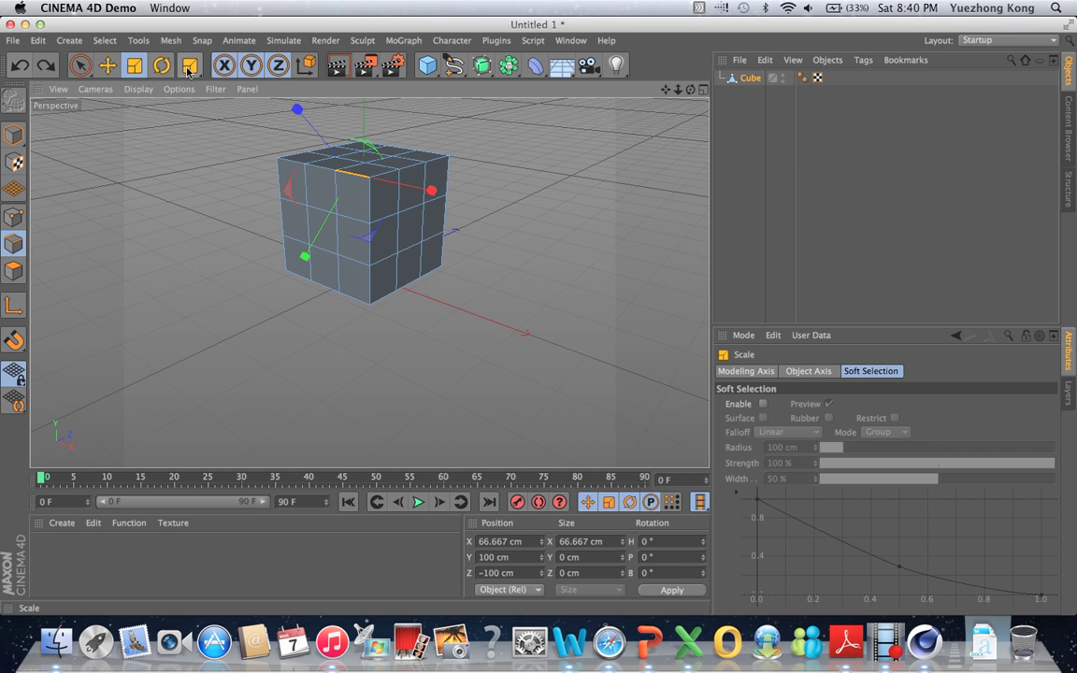
Step: Rotate the selected edge about its blue axis by about -116° and undo the rotation
{"action": "left_click", "coordinate": [162, 64]}
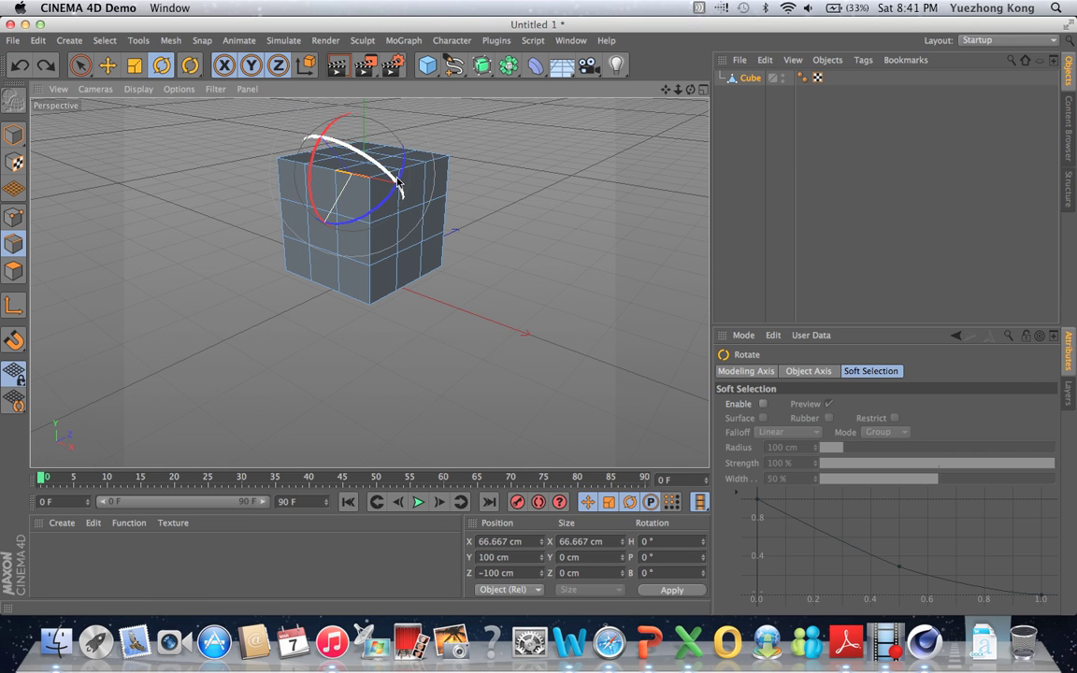
{"action": "left_click_drag", "start_coordinate": [384, 200], "coordinate": [320, 212]}
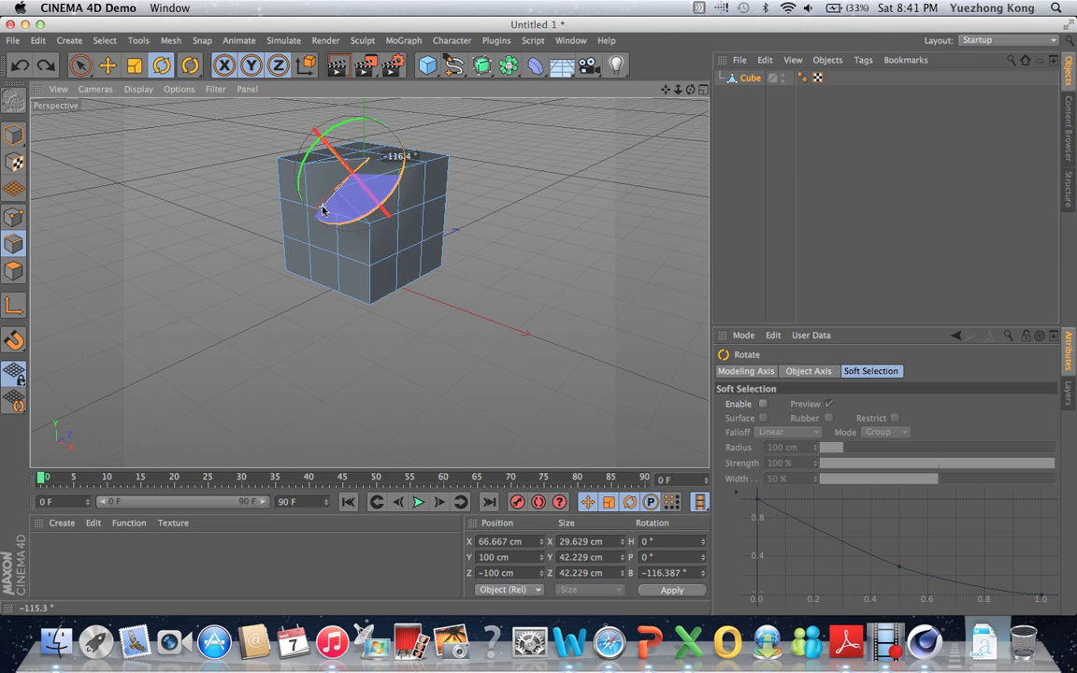
{"action": "left_click", "coordinate": [19, 64]}
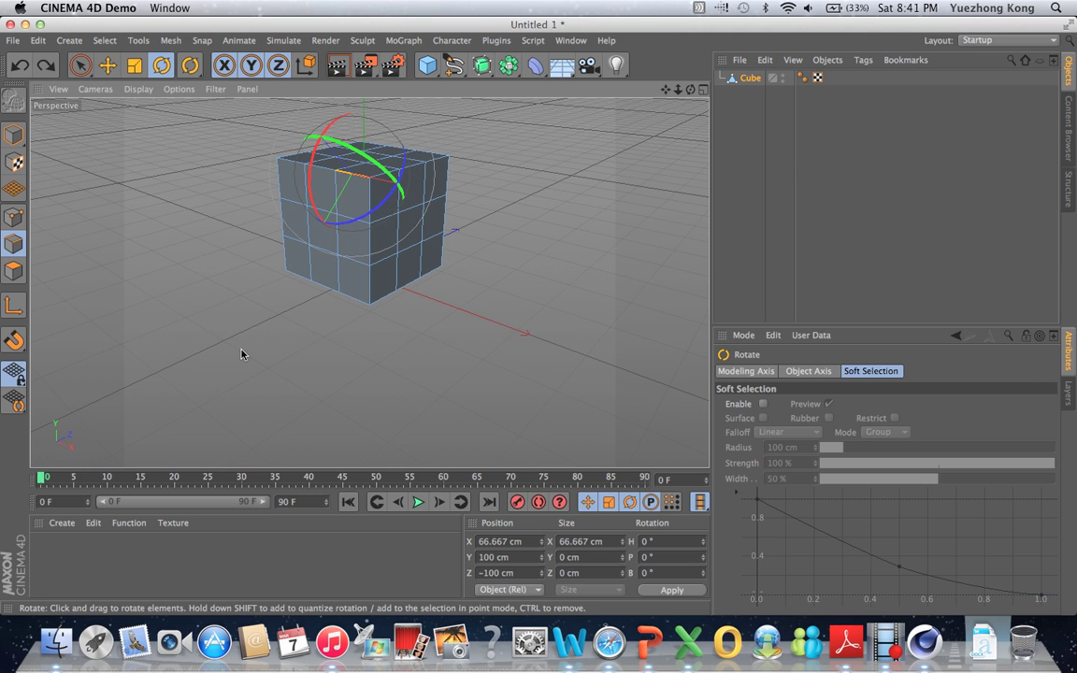
{"action": "left_click", "coordinate": [13, 245]}
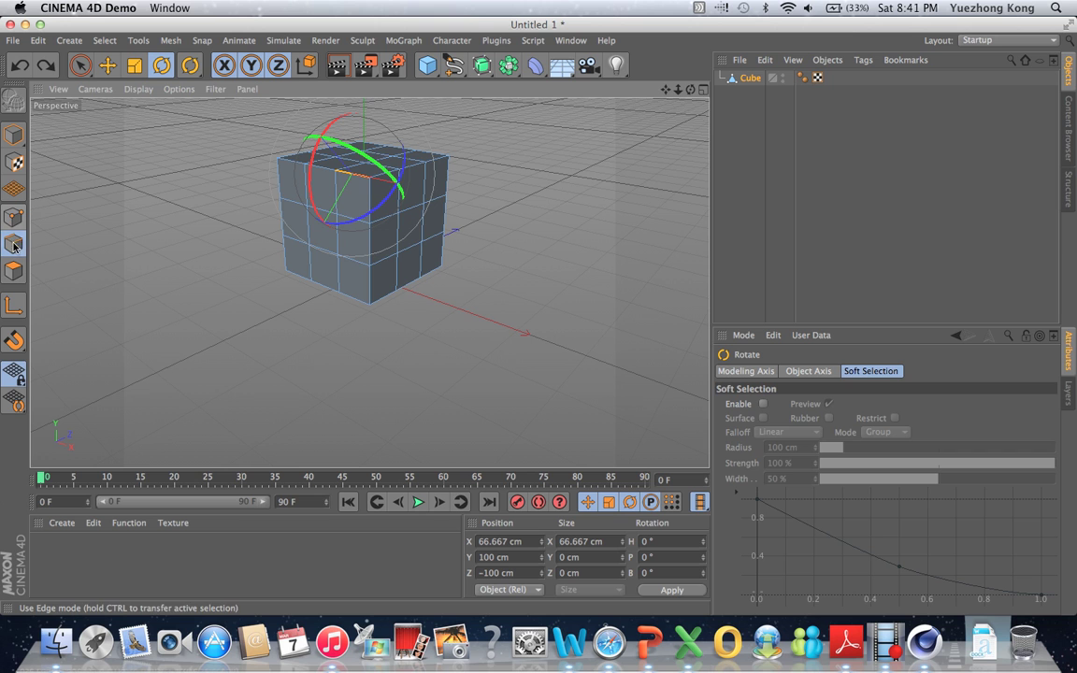
Step: Try scaling the selected edge along its blue and red axes, undoing the changes
{"action": "left_click", "coordinate": [135, 65]}
{"action": "mouse_move", "coordinate": [290, 110]}
{"action": "left_mouse_down"}
{"action": "mouse_move", "coordinate": [299, 113]}
{"action": "mouse_move", "coordinate": [271, 105]}
{"action": "mouse_move", "coordinate": [300, 113]}
{"action": "left_mouse_up"}
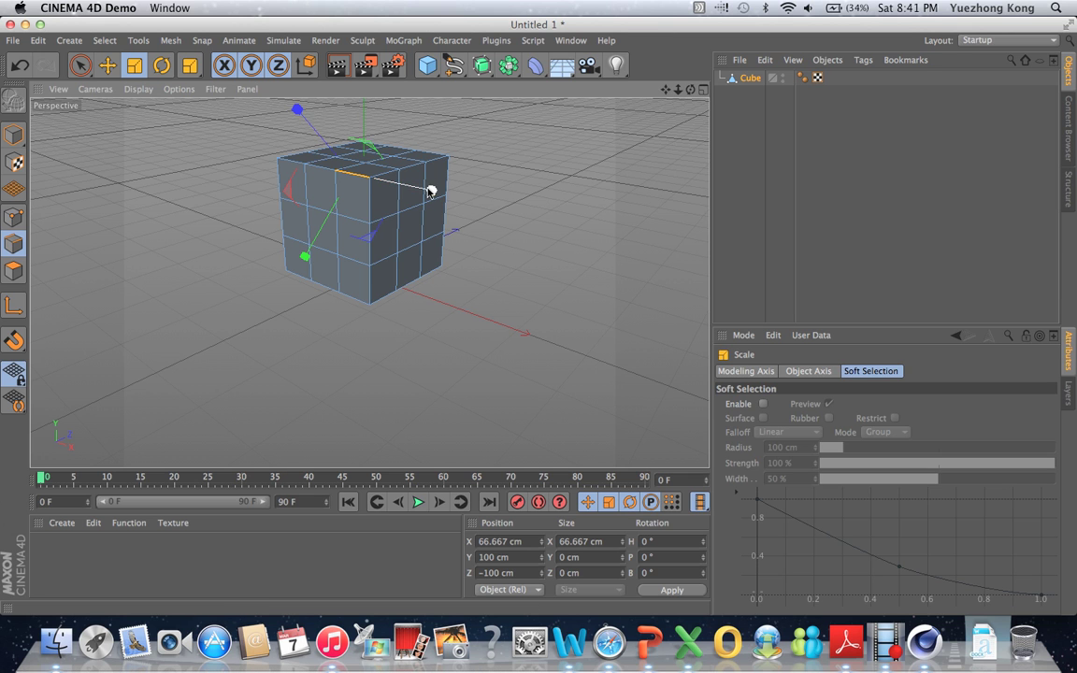
{"action": "mouse_move", "coordinate": [431, 193]}
{"action": "left_mouse_down"}
{"action": "mouse_move", "coordinate": [462, 197]}
{"action": "mouse_move", "coordinate": [443, 193]}
{"action": "left_mouse_up"}
{"action": "key", "text": "super+z"}
{"action": "mouse_move", "coordinate": [297, 109]}
{"action": "left_mouse_down"}
{"action": "mouse_move", "coordinate": [272, 108]}
{"action": "mouse_move", "coordinate": [301, 124]}
{"action": "left_mouse_up"}
{"action": "left_click", "coordinate": [365, 180]}
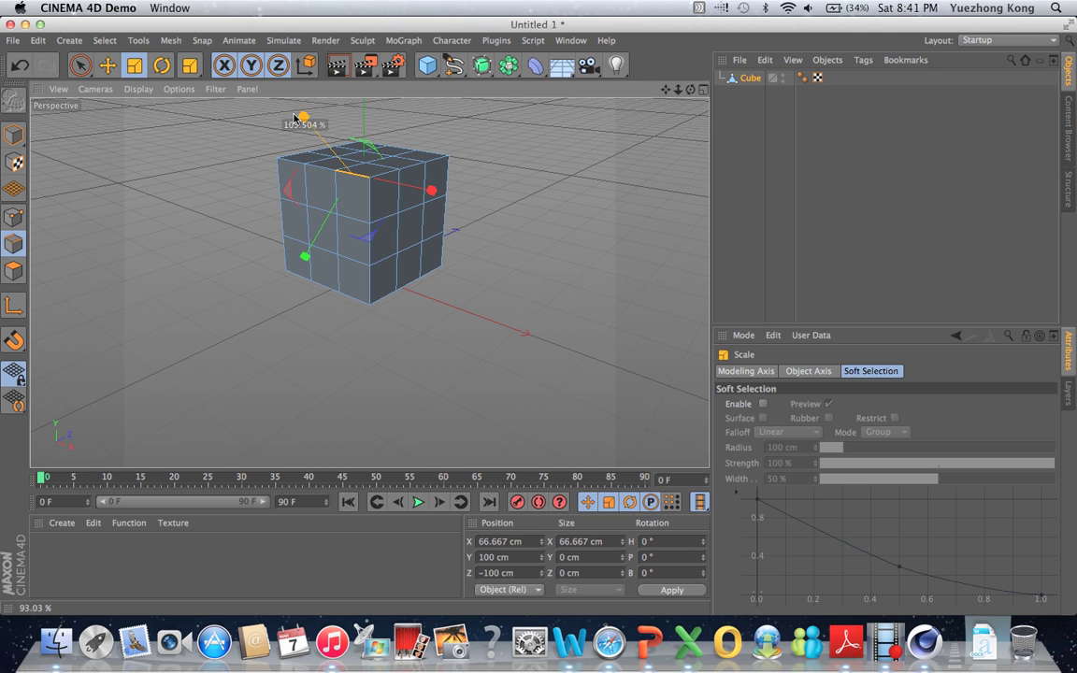
Step: In Polygons mode, select the upper polygon beside the front corner on the cube's +X side, move it along its blue axis and undo the move
{"action": "left_click", "coordinate": [14, 271]}
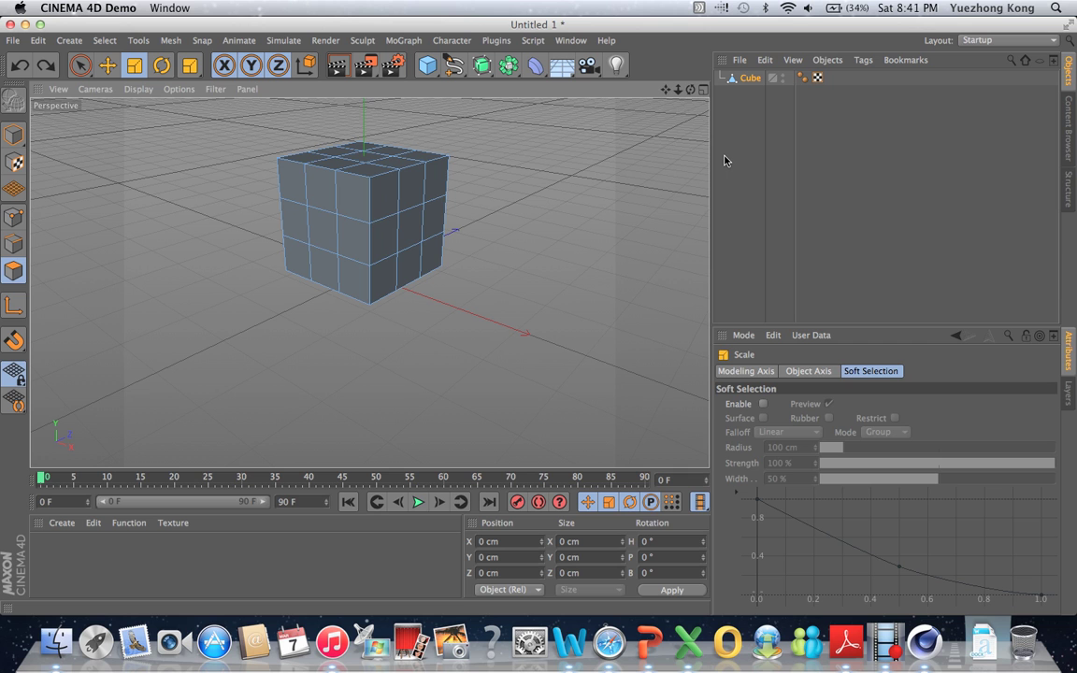
{"action": "left_click", "coordinate": [382, 190]}
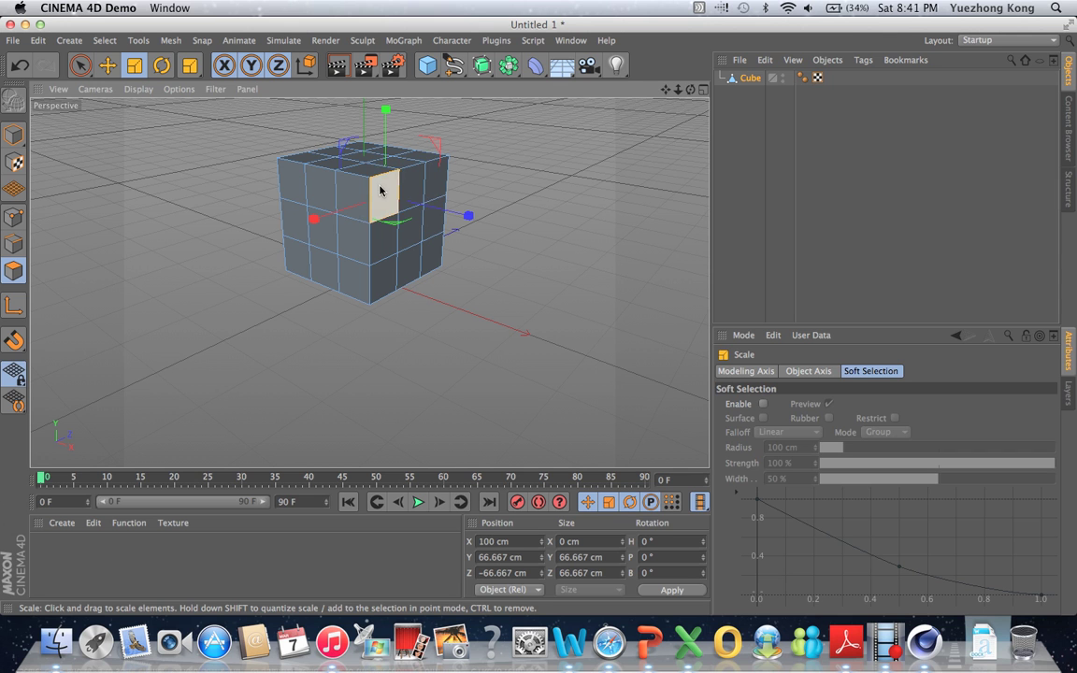
{"action": "left_click", "coordinate": [106, 65]}
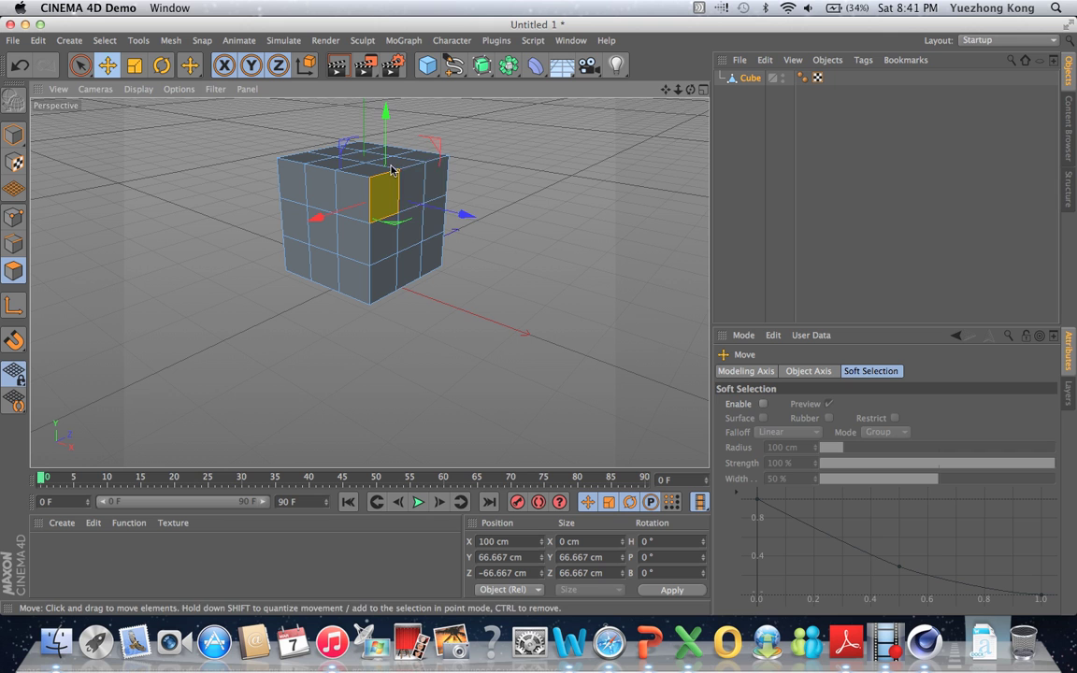
{"action": "left_click_drag", "start_coordinate": [462, 216], "coordinate": [547, 232]}
{"action": "left_click", "coordinate": [20, 66]}
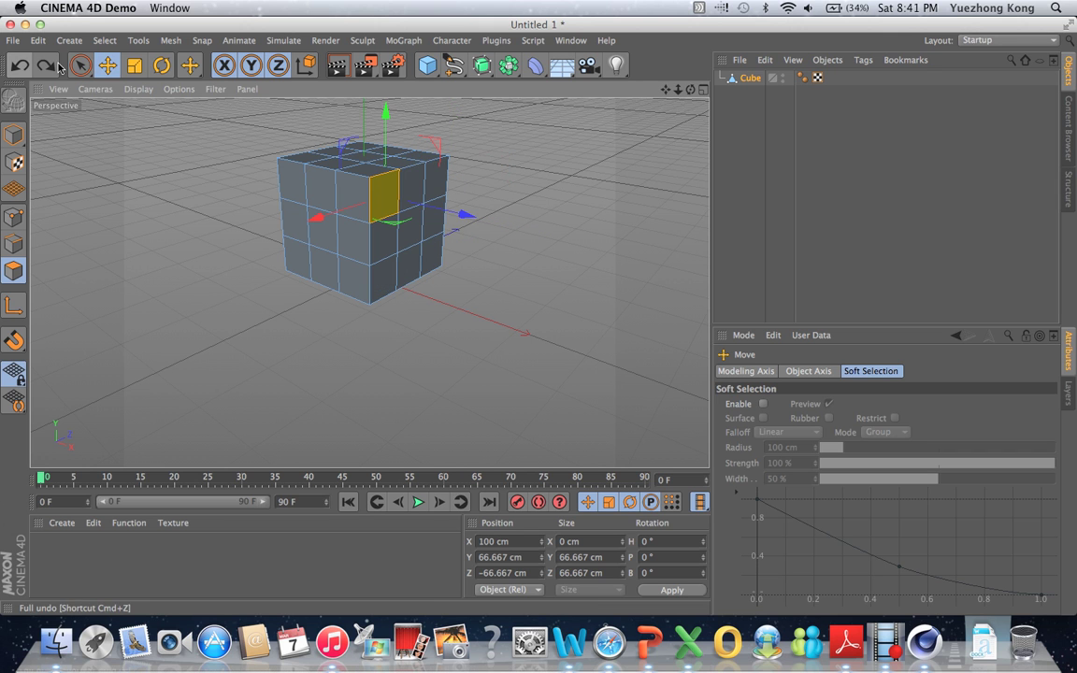
Step: Select the top middle polygon on the +X side and scale it uniformly to about 68.5 cm
{"action": "left_click", "coordinate": [134, 66]}
{"action": "mouse_move", "coordinate": [470, 215]}
{"action": "left_mouse_down"}
{"action": "mouse_move", "coordinate": [509, 223]}
{"action": "mouse_move", "coordinate": [467, 216]}
{"action": "left_mouse_up"}
{"action": "left_click", "coordinate": [414, 187]}
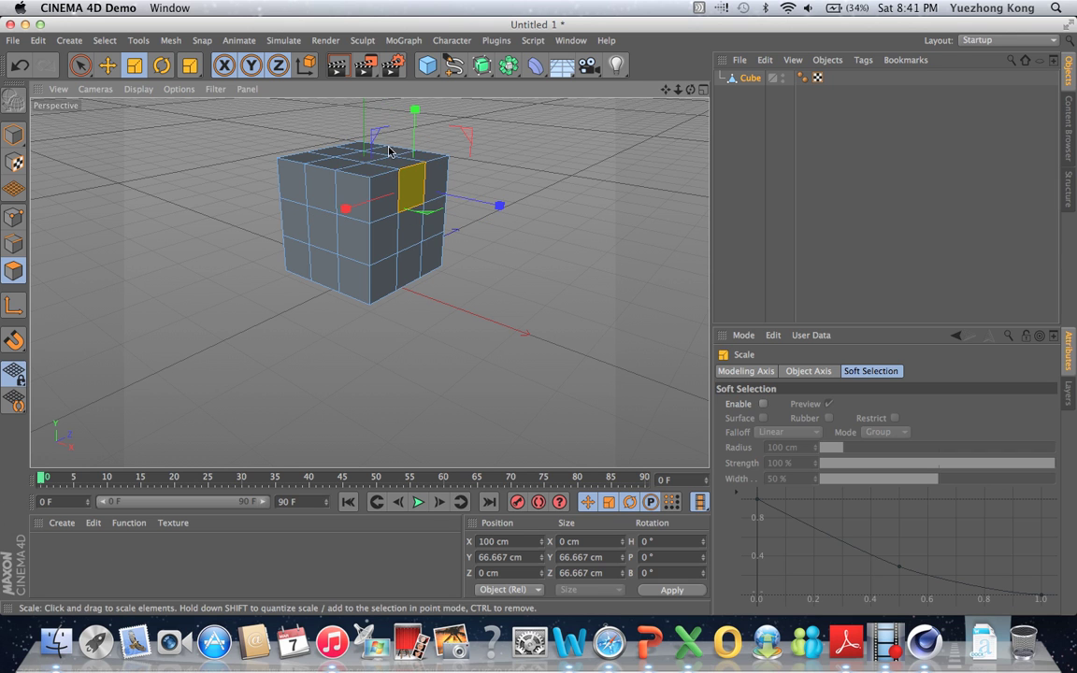
{"action": "left_click_drag", "start_coordinate": [355, 187], "coordinate": [362, 178]}
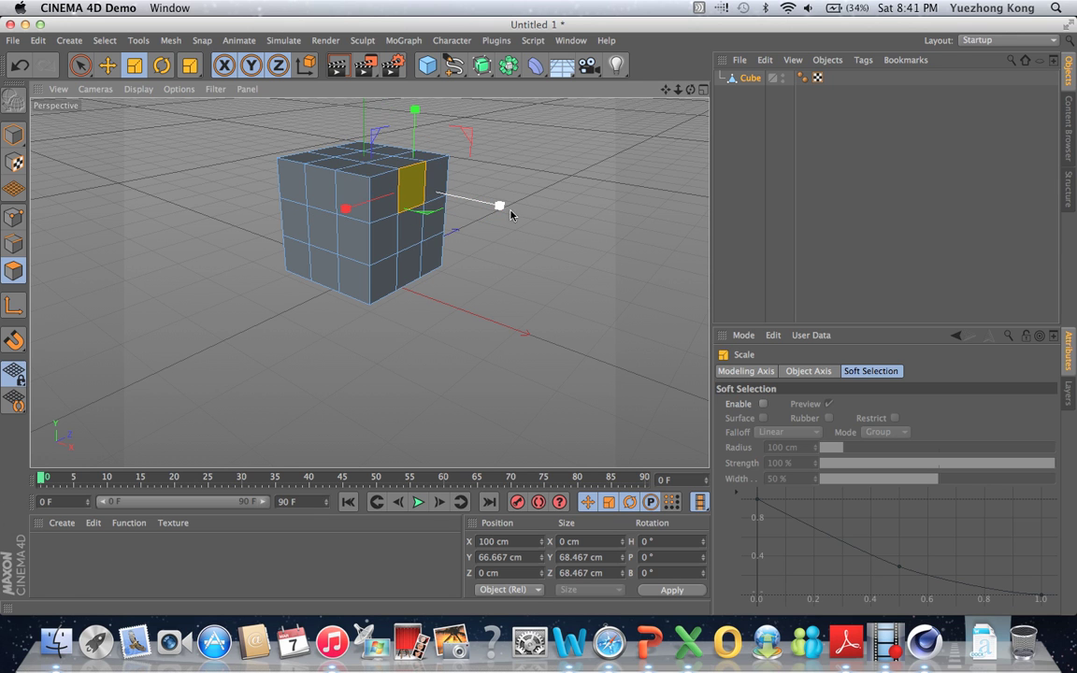
Step: Scale the top middle polygon along its blue axis to about 84 cm in Z, try scaling it along its red axis and undo that attempt
{"action": "left_click_drag", "start_coordinate": [502, 210], "coordinate": [342, 208]}
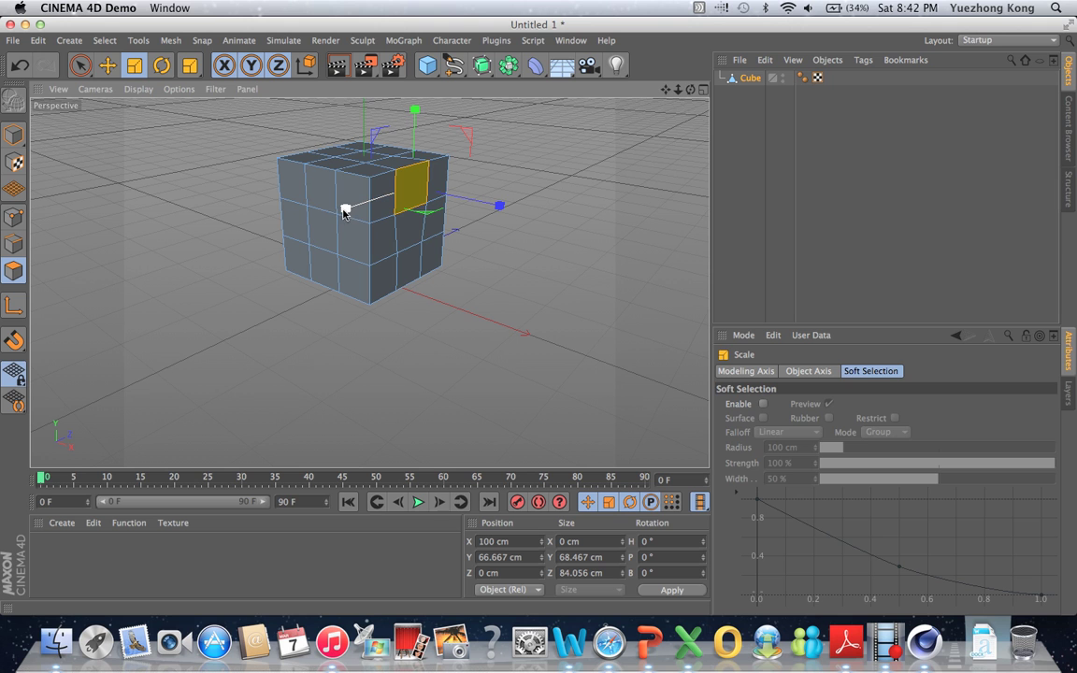
{"action": "mouse_move", "coordinate": [346, 210]}
{"action": "left_mouse_down"}
{"action": "mouse_move", "coordinate": [324, 213]}
{"action": "mouse_move", "coordinate": [349, 210]}
{"action": "left_mouse_up"}
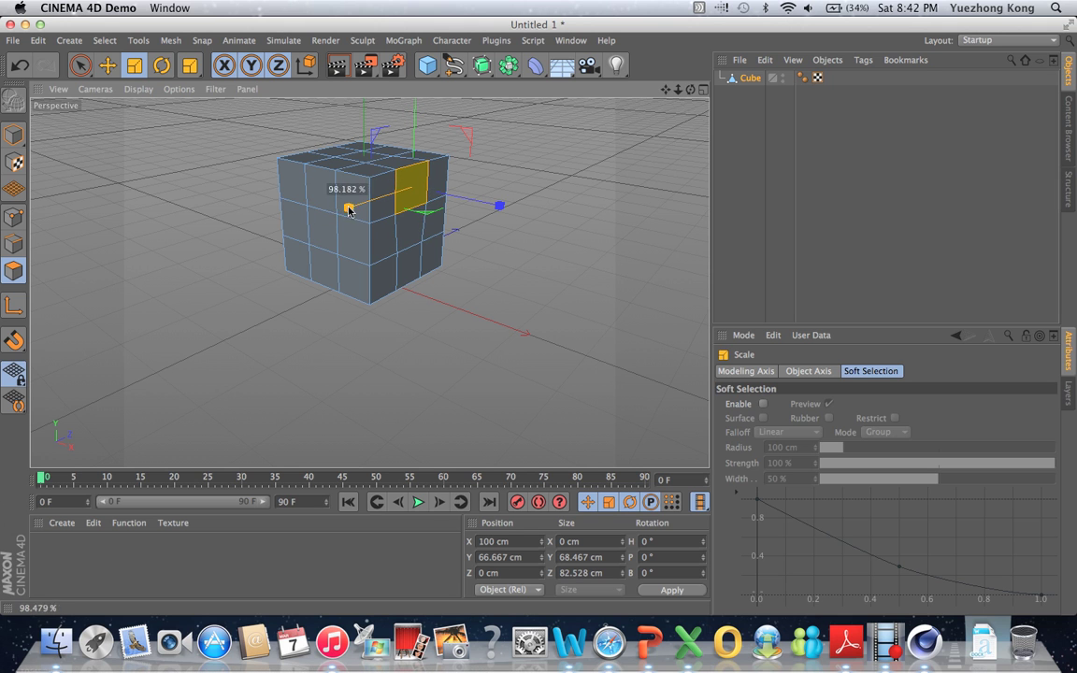
{"action": "left_click", "coordinate": [19, 64]}
Step: Try rotating the top middle polygon, undoing the rotation and the previous blue-axis scaling
{"action": "left_click", "coordinate": [162, 64]}
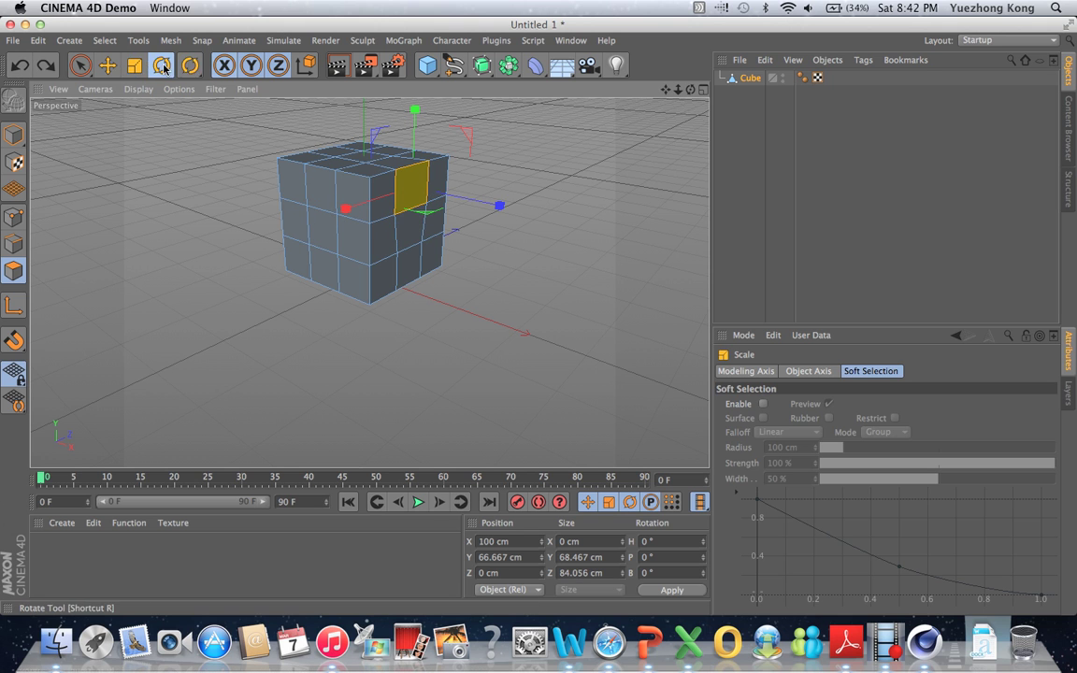
{"action": "left_click_drag", "start_coordinate": [421, 207], "coordinate": [417, 204]}
{"action": "left_click", "coordinate": [18, 67]}
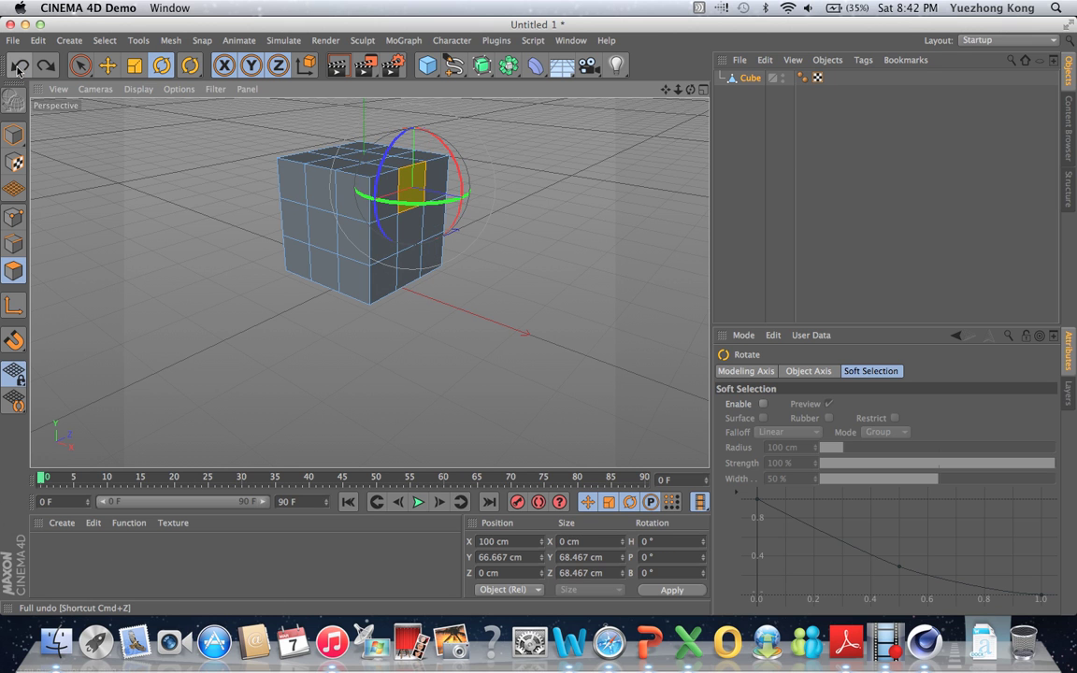
{"action": "left_click", "coordinate": [18, 67]}
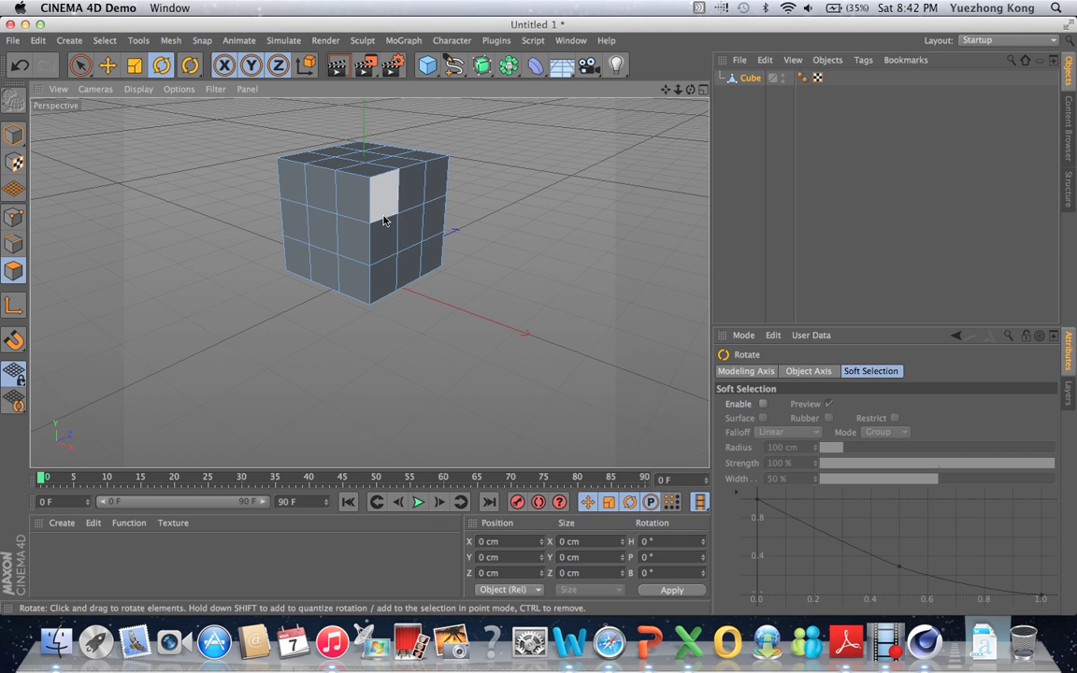
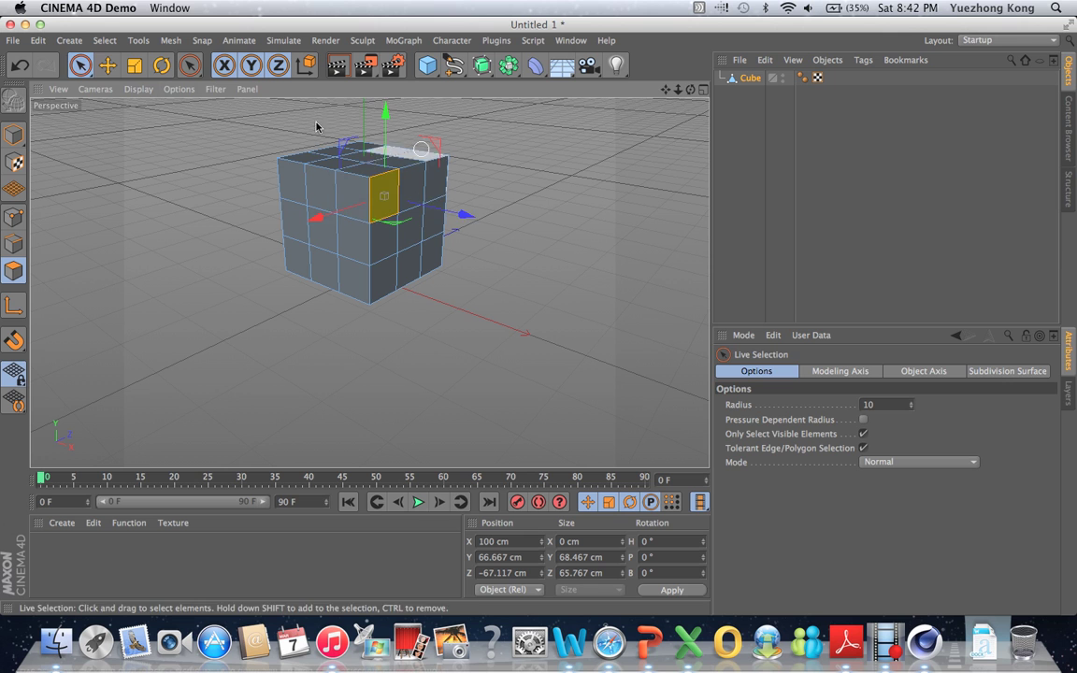
Step: Select all nine polygons of the cube's +X side with Live Selection and clear the selection
{"action": "left_click", "coordinate": [162, 64]}
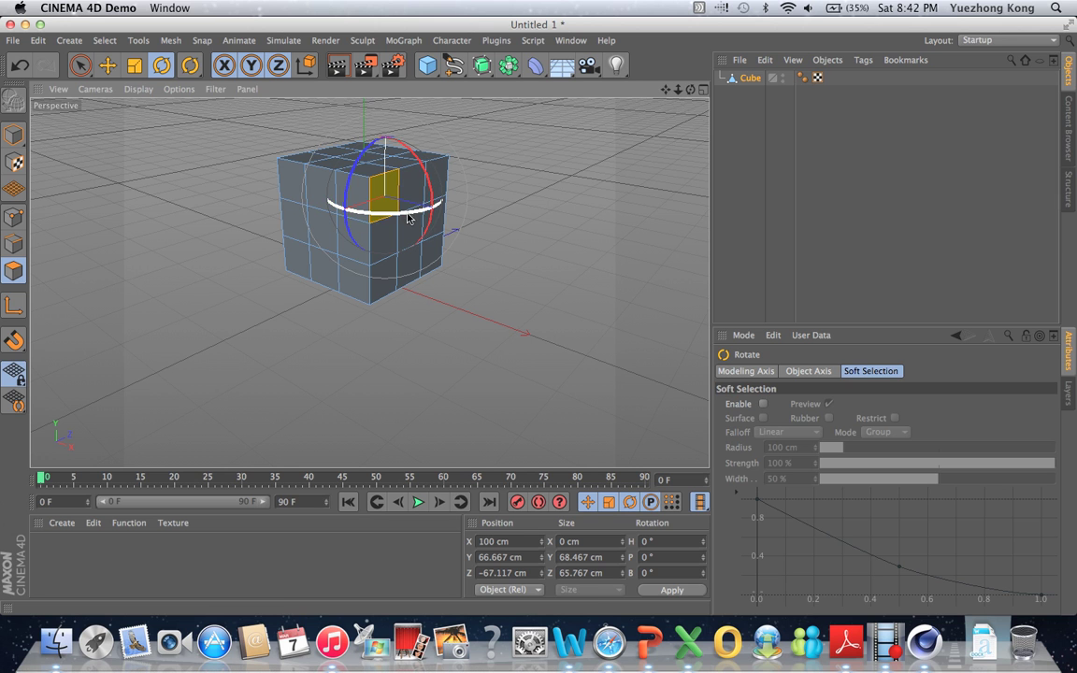
{"action": "left_click", "coordinate": [81, 65]}
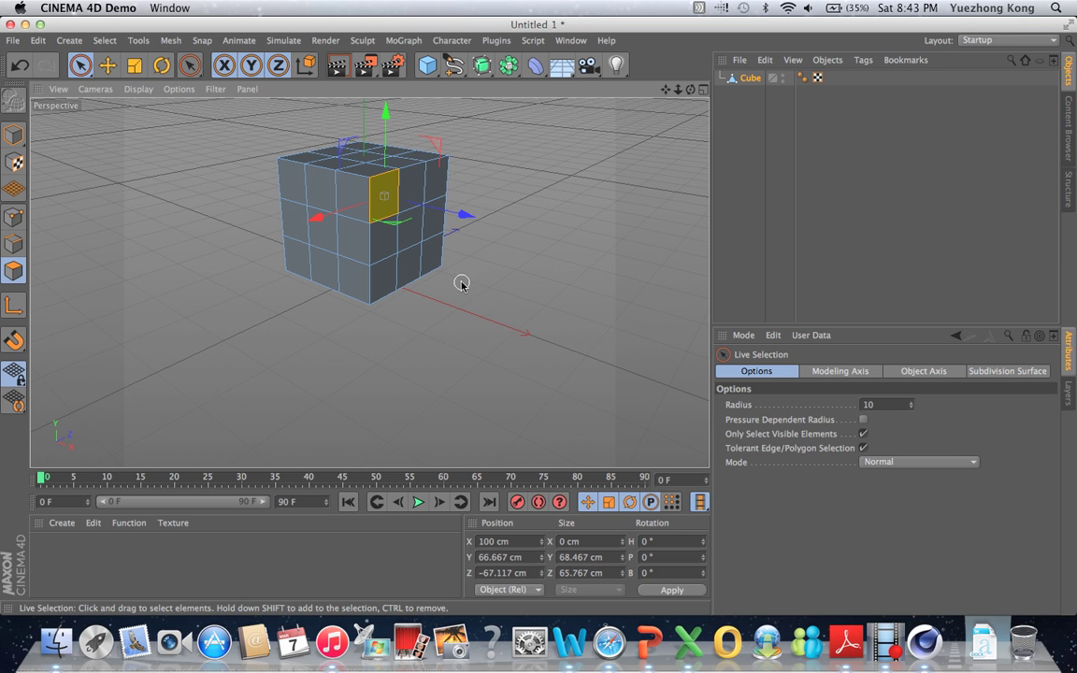
{"action": "mouse_move", "coordinate": [381, 281]}
{"action": "left_mouse_down"}
{"action": "mouse_move", "coordinate": [425, 264]}
{"action": "mouse_move", "coordinate": [431, 235]}
{"action": "mouse_move", "coordinate": [394, 239]}
{"action": "mouse_move", "coordinate": [382, 207]}
{"action": "mouse_move", "coordinate": [433, 189]}
{"action": "mouse_move", "coordinate": [384, 204]}
{"action": "left_mouse_up"}
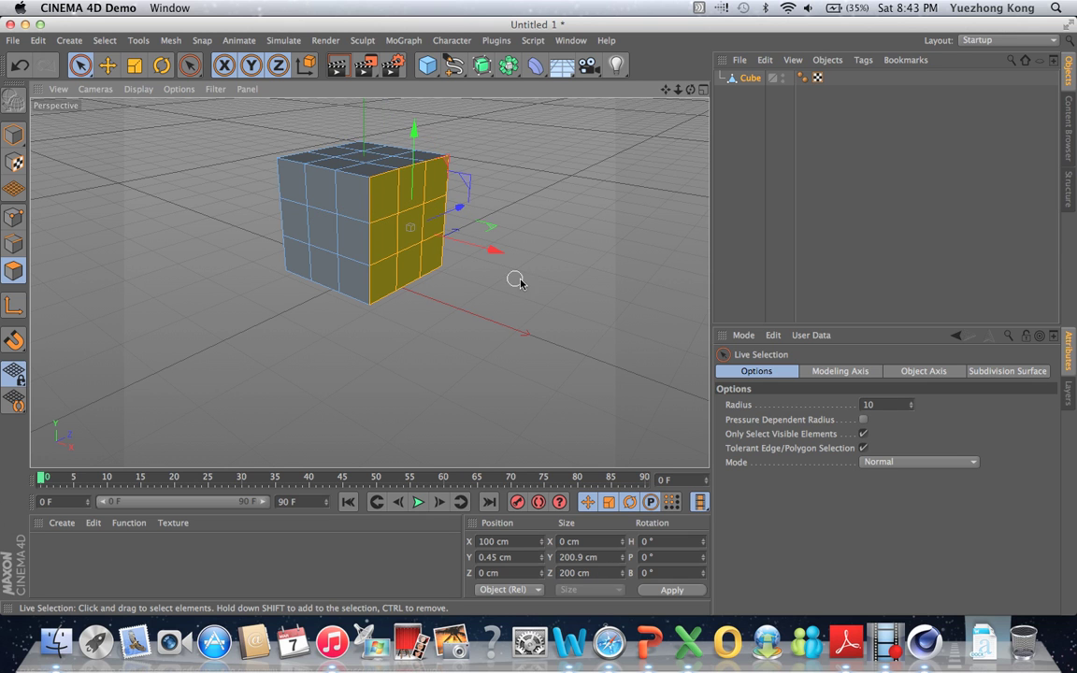
{"action": "left_click", "coordinate": [521, 245]}
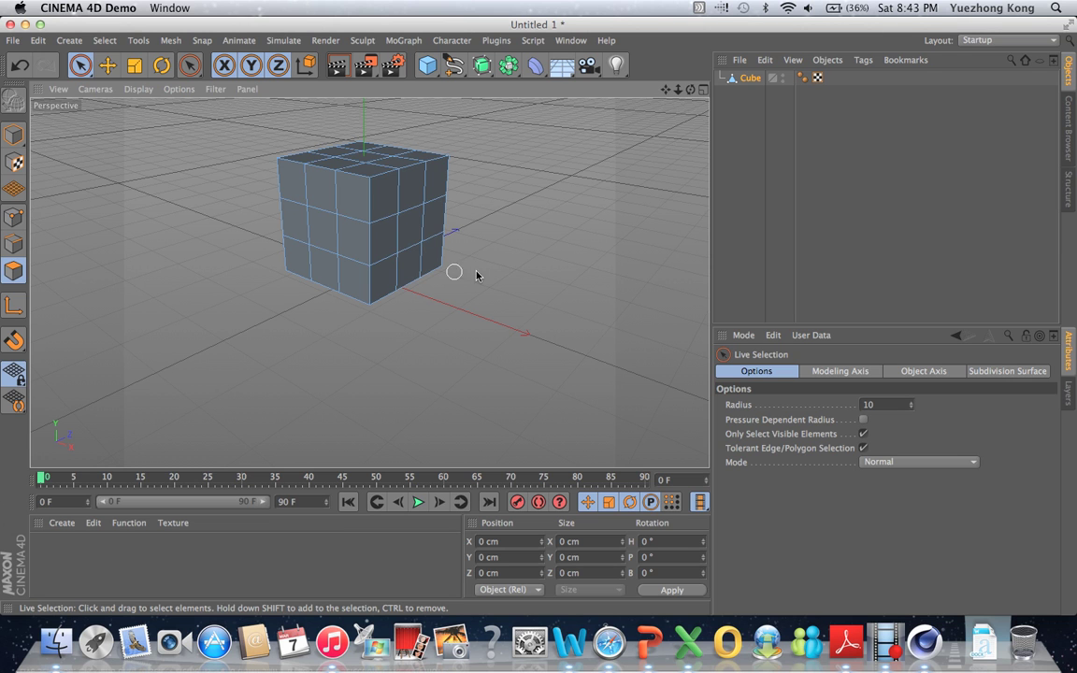
Step: Select the bottom and top middle polygons on the +X side together, move them outward to about 125 cm in X and undo the move
{"action": "left_click", "coordinate": [409, 267]}
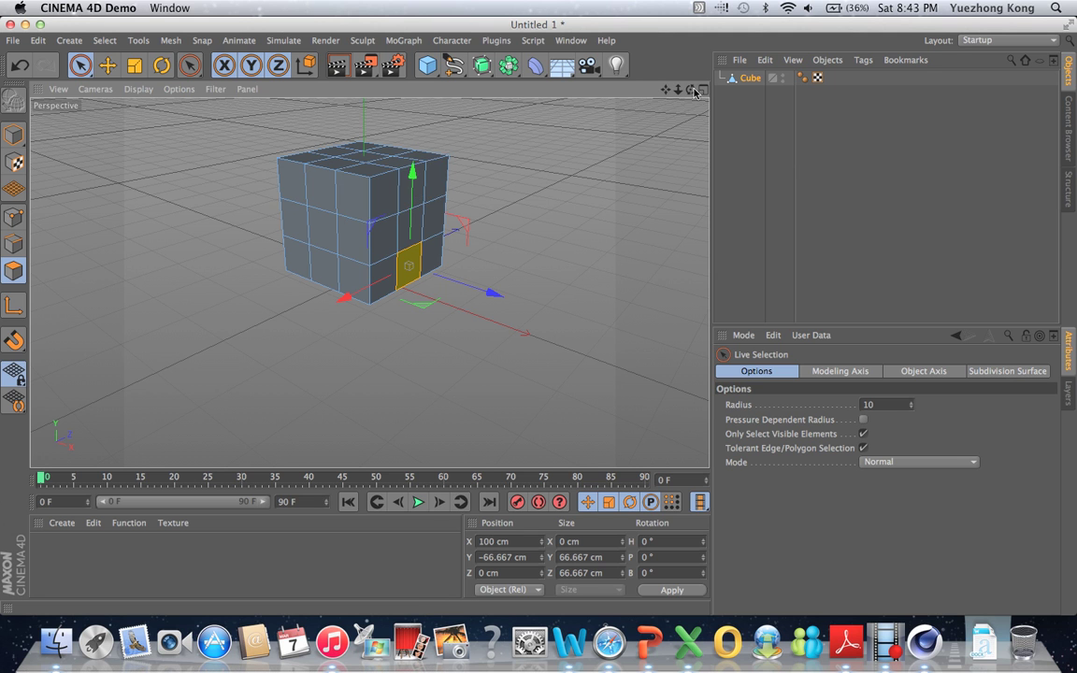
{"action": "left_click_drag", "start_coordinate": [538, 319], "coordinate": [538, 319], "text": "alt"}
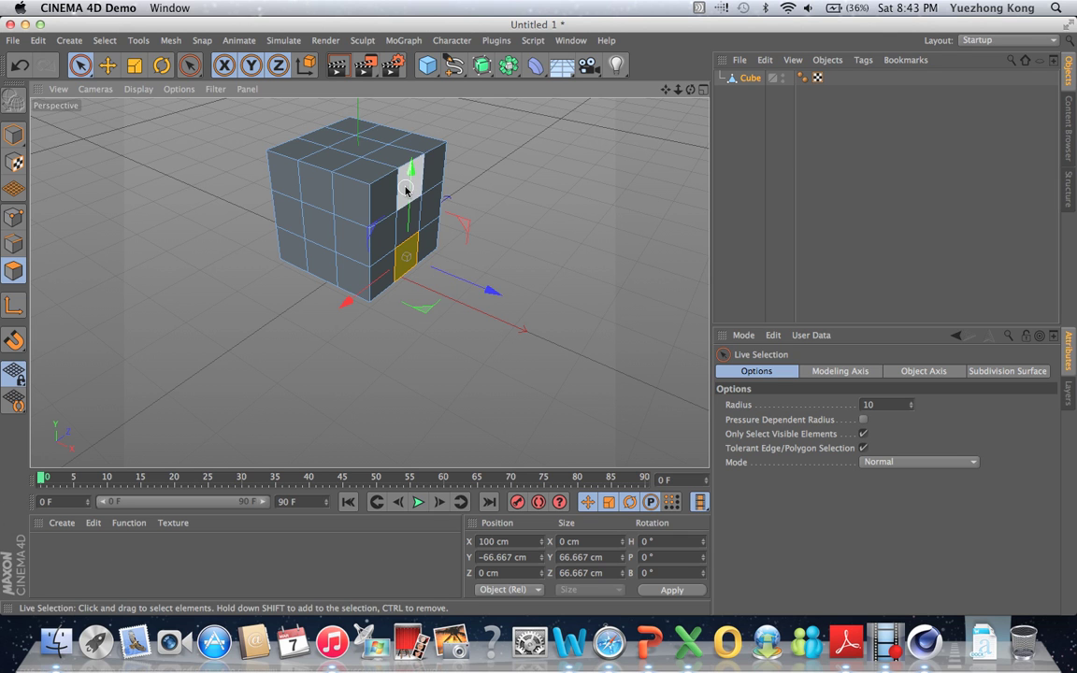
{"action": "left_click", "coordinate": [411, 187], "text": "shift"}
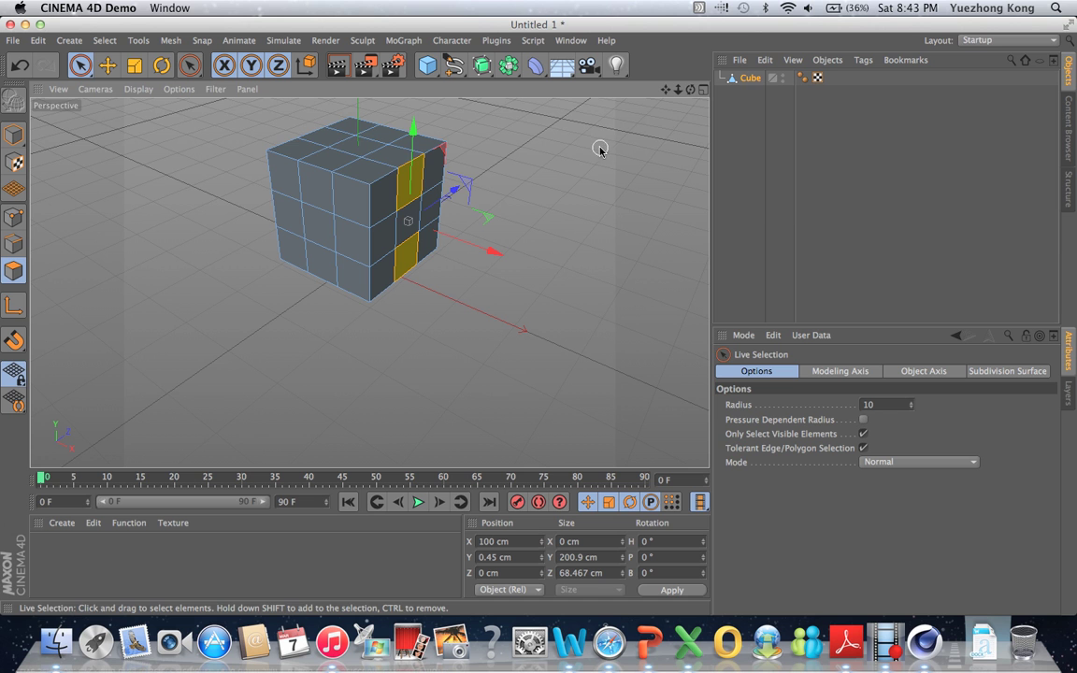
{"action": "left_click_drag", "start_coordinate": [692, 90], "coordinate": [538, 317]}
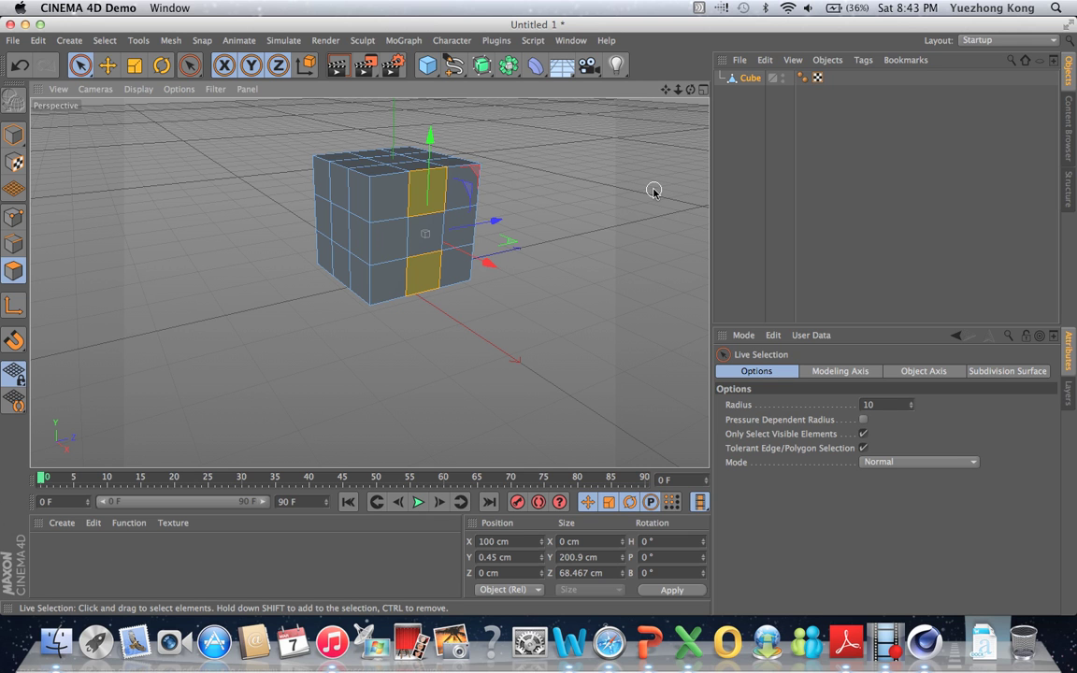
{"action": "left_click", "coordinate": [436, 266], "text": "shift"}
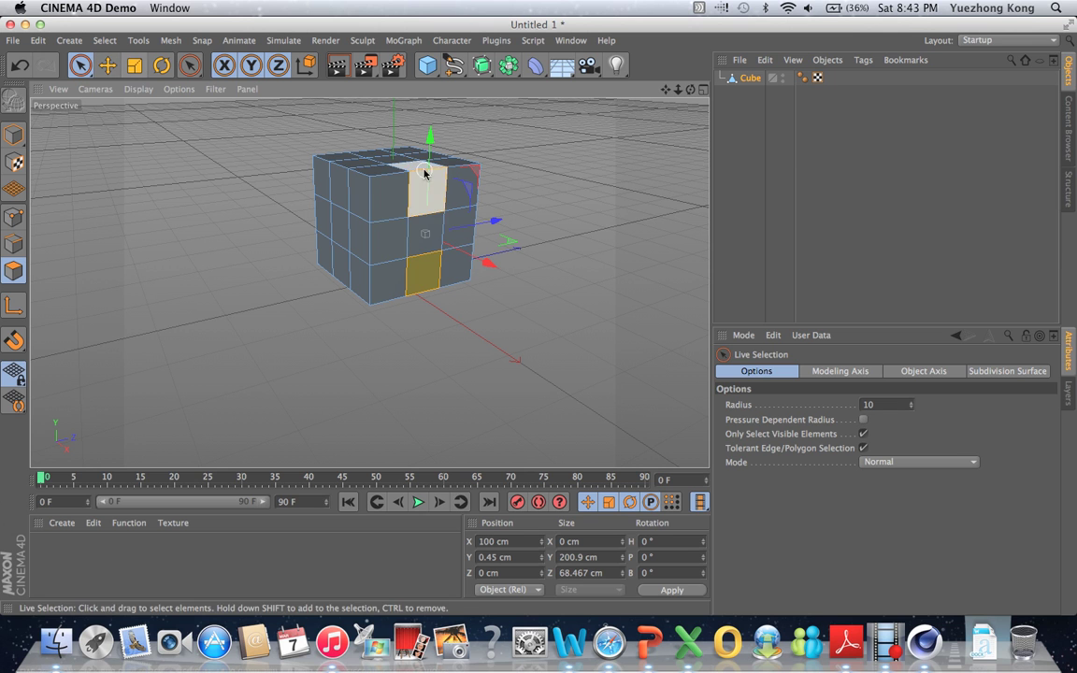
{"action": "mouse_move", "coordinate": [488, 264]}
{"action": "left_mouse_down"}
{"action": "mouse_move", "coordinate": [519, 278]}
{"action": "mouse_move", "coordinate": [481, 270]}
{"action": "left_mouse_up"}
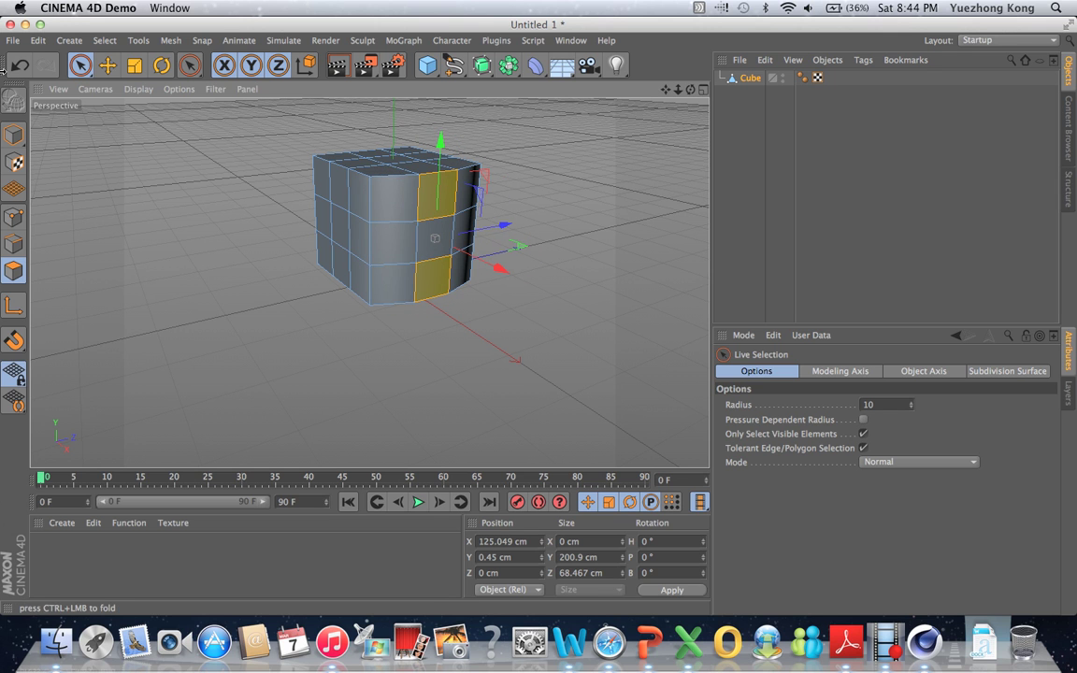
{"action": "left_click", "coordinate": [18, 66]}
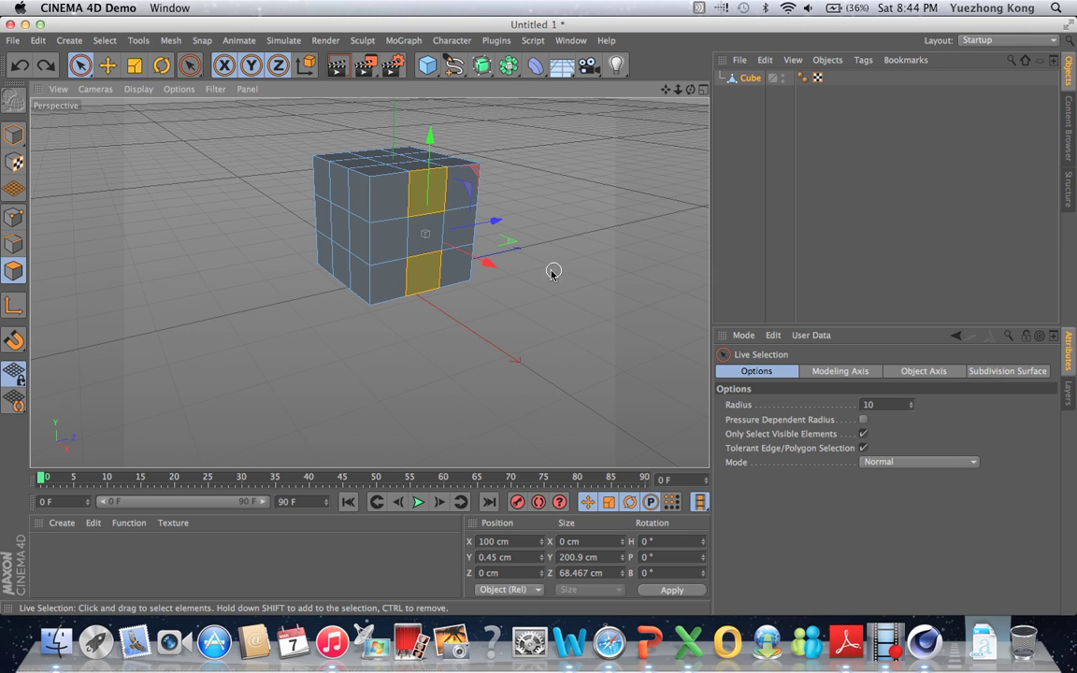
Step: Remove the bottom middle polygon from the selection and select only the center polygon of the +X side
{"action": "left_click", "coordinate": [422, 279], "text": "ctrl"}
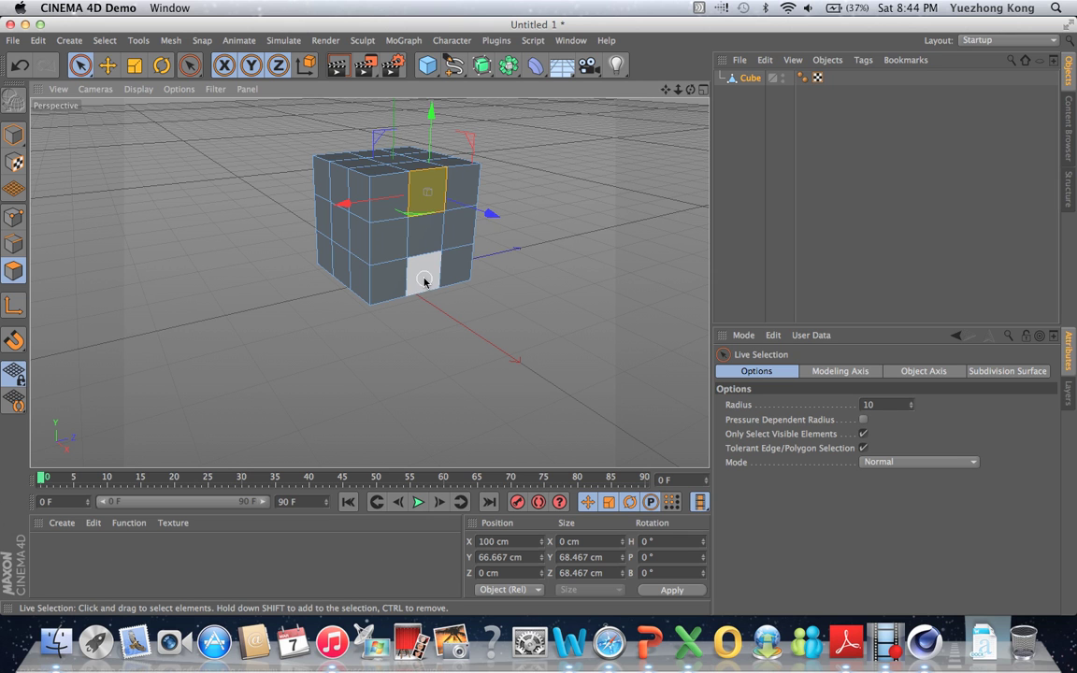
{"action": "left_click", "coordinate": [429, 233]}
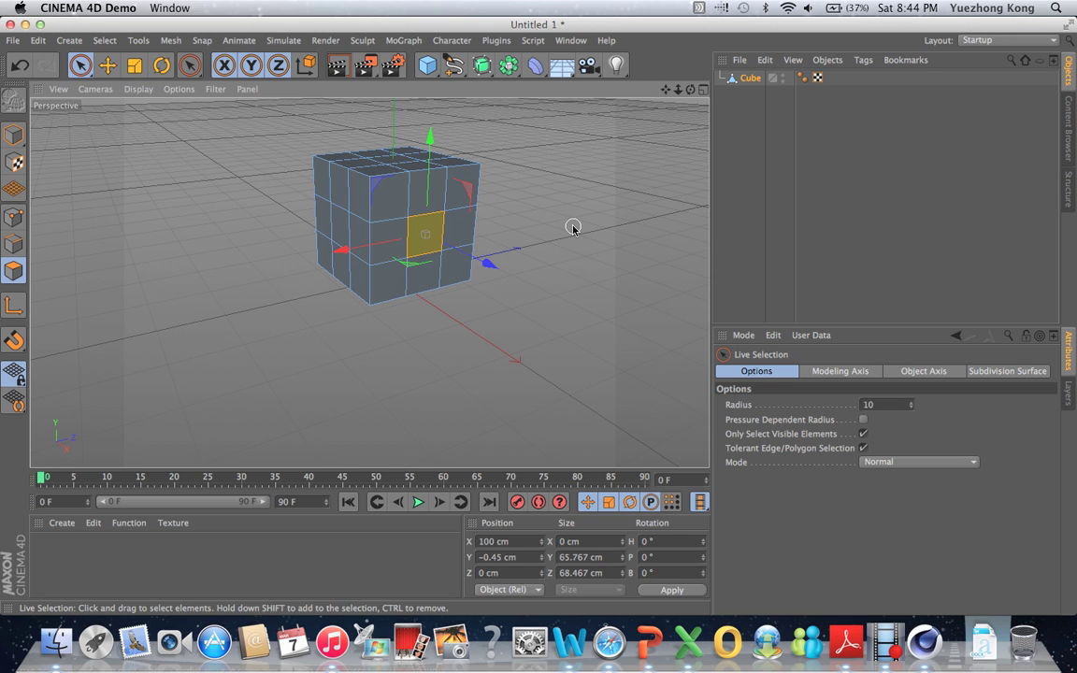
Step: Create a material with the color R 151, G 72, B 50 and apply it to the selected center polygon
{"action": "double_click", "coordinate": [43, 550]}
{"action": "double_click", "coordinate": [47, 553]}
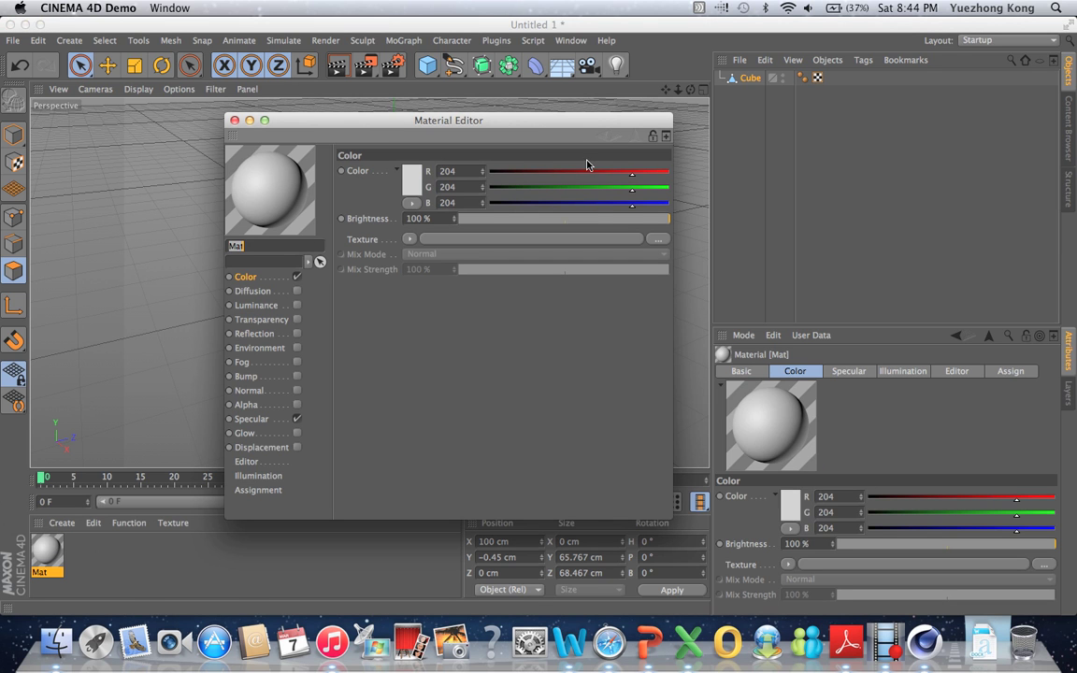
{"action": "left_click", "coordinate": [595, 174]}
{"action": "left_click", "coordinate": [540, 189]}
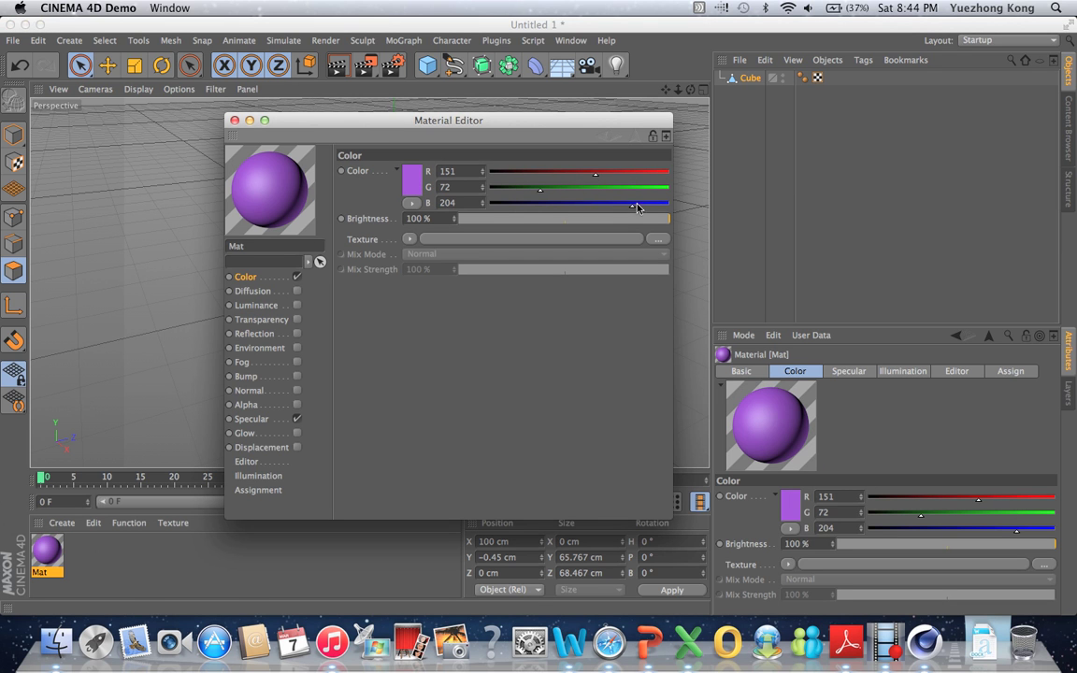
{"action": "left_click", "coordinate": [524, 203]}
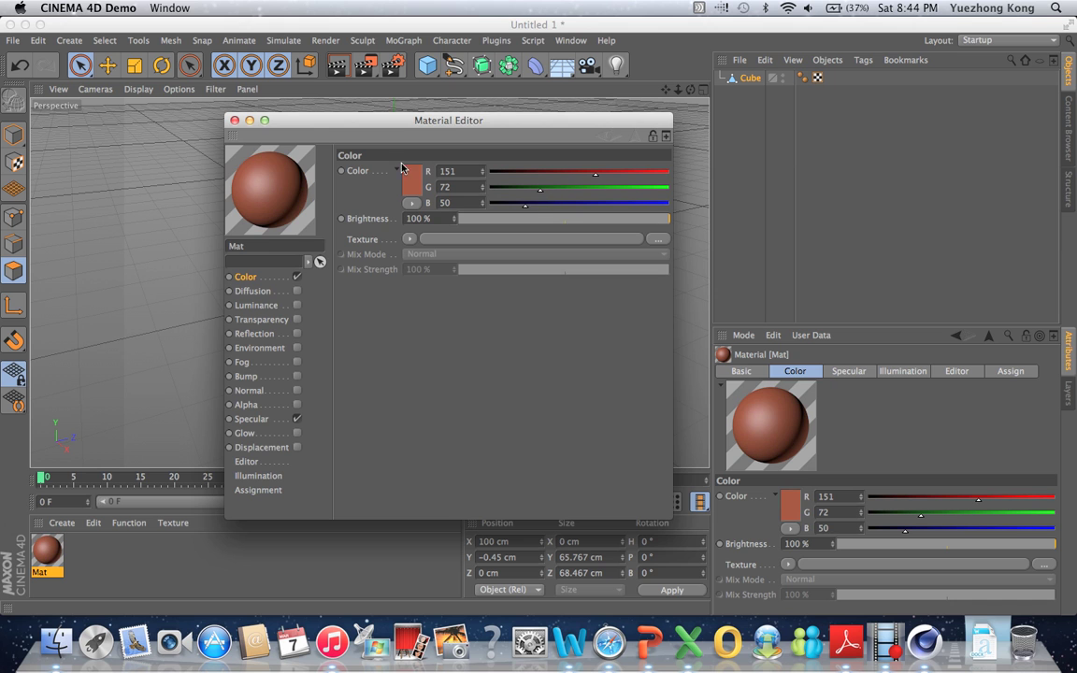
{"action": "left_click", "coordinate": [234, 120]}
{"action": "left_click_drag", "start_coordinate": [44, 559], "coordinate": [420, 245]}
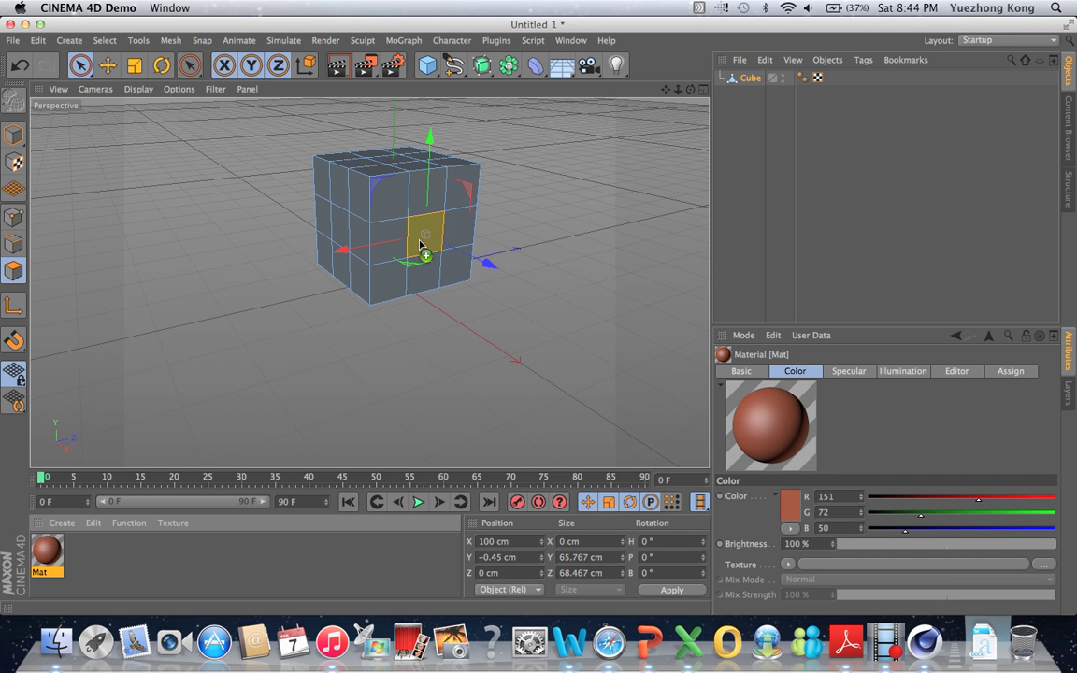
Step: Apply the brown material to the selected center polygon of the +X side and clear the selection
{"action": "left_click_drag", "start_coordinate": [420, 245], "coordinate": [424, 241]}
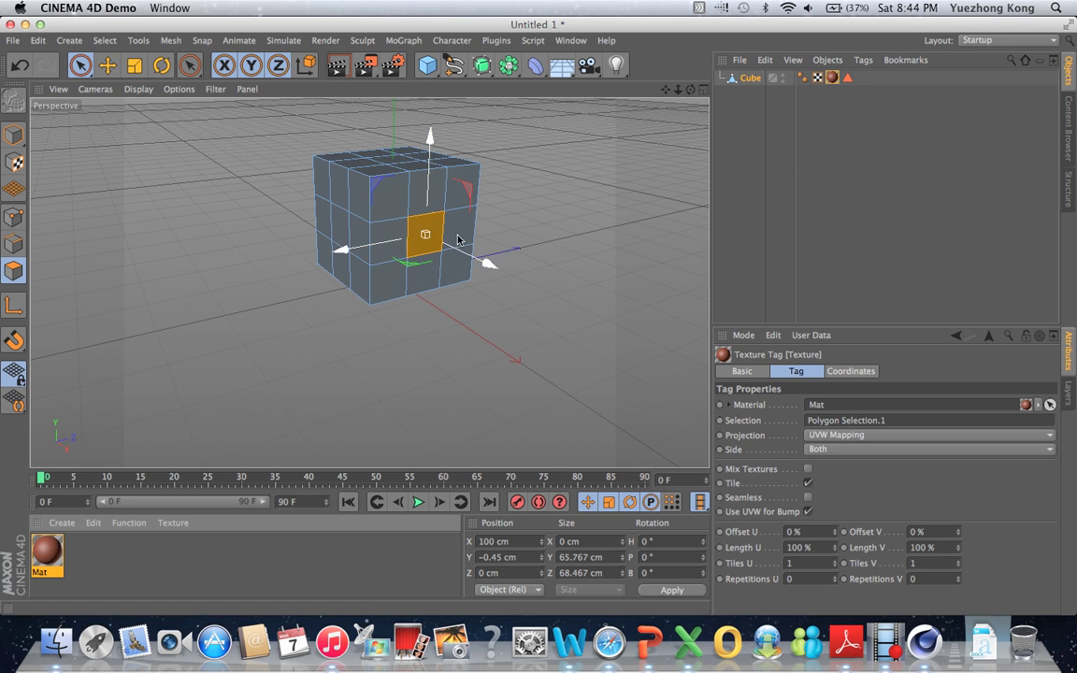
{"action": "left_click", "coordinate": [644, 233]}
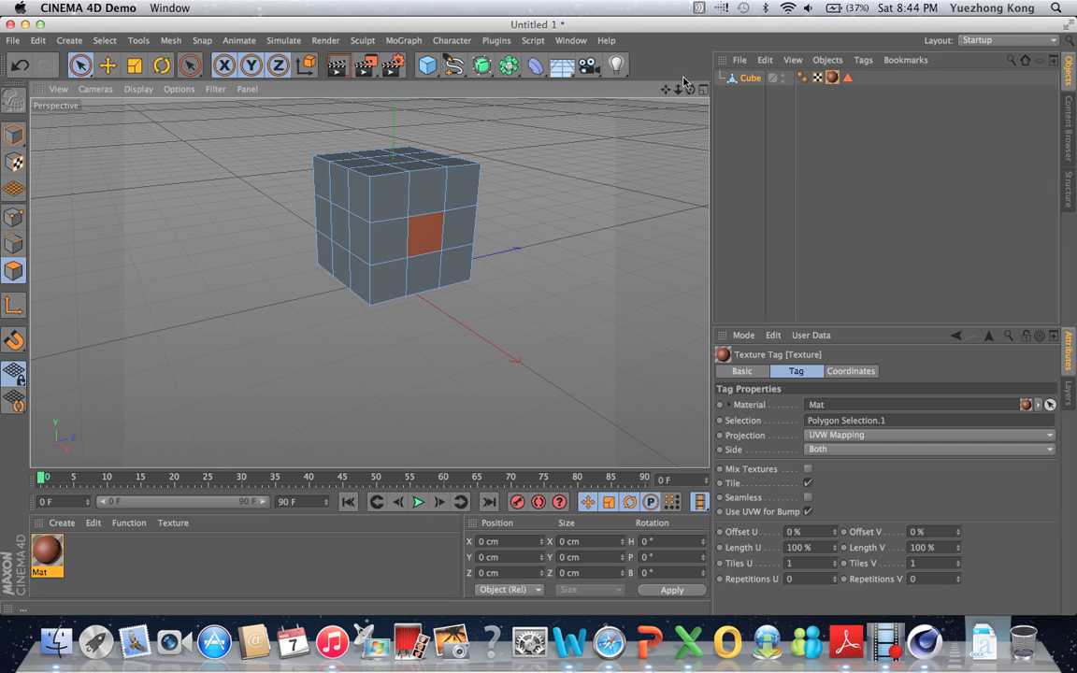
Step: Select the eight outer polygons around the center of the cube's -Z side with Live Selection and clear the selection
{"action": "left_click_drag", "start_coordinate": [691, 91], "coordinate": [538, 317]}
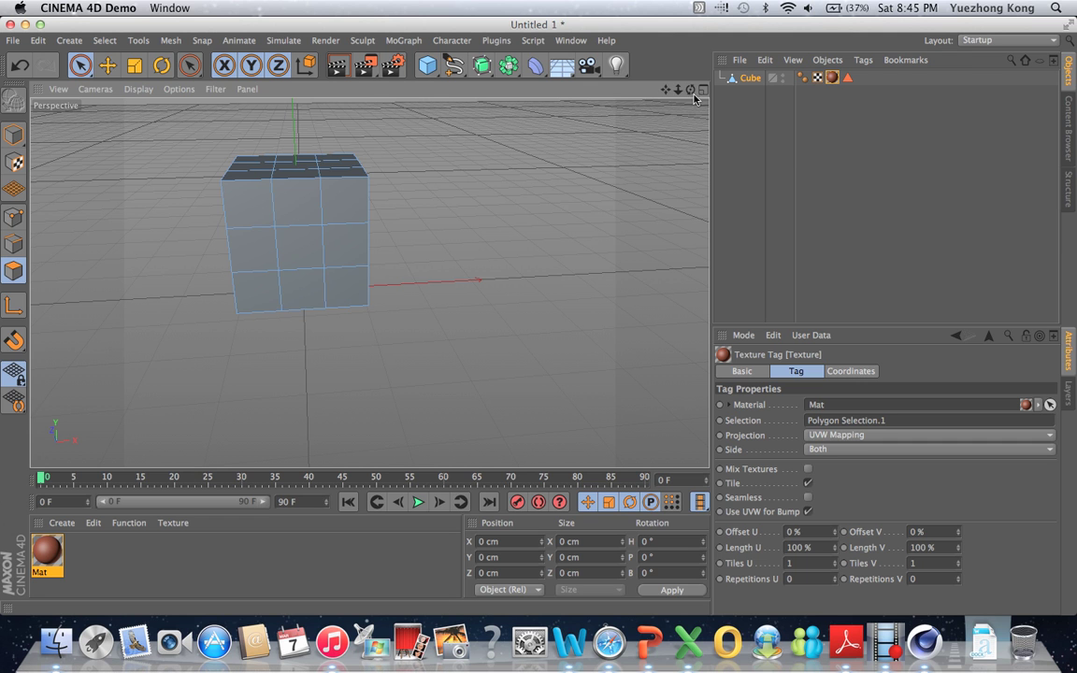
{"action": "left_click_drag", "start_coordinate": [538, 320], "coordinate": [289, 159], "text": "alt"}
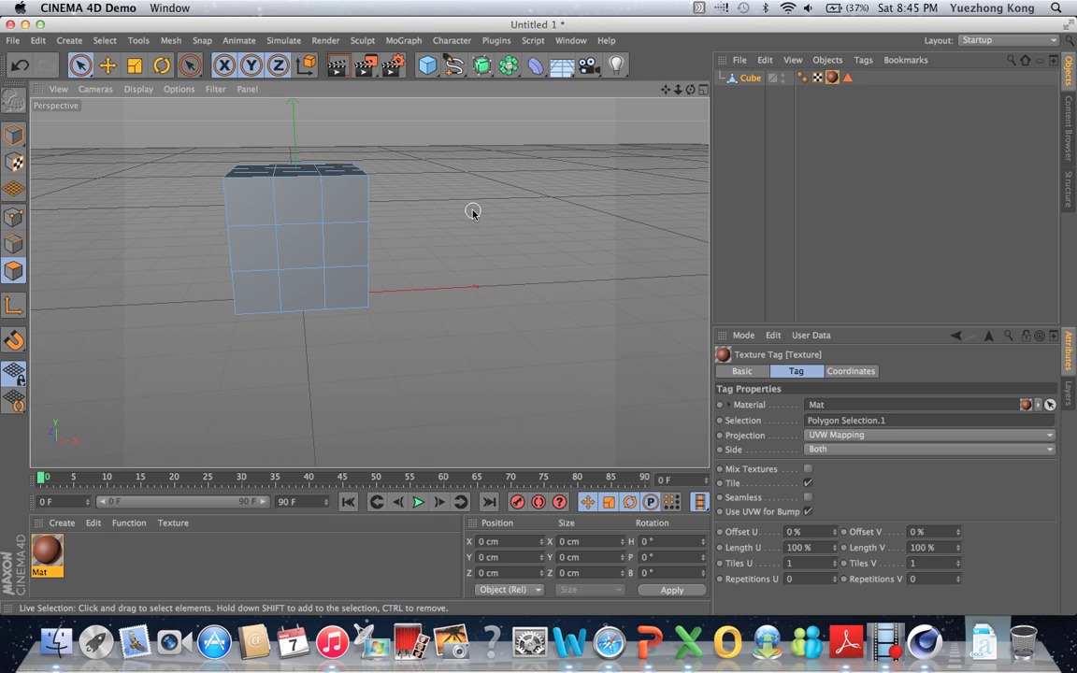
{"action": "left_click", "coordinate": [244, 203]}
{"action": "mouse_move", "coordinate": [244, 203]}
{"action": "left_mouse_down"}
{"action": "mouse_move", "coordinate": [335, 207]}
{"action": "mouse_move", "coordinate": [348, 280]}
{"action": "mouse_move", "coordinate": [295, 291]}
{"action": "mouse_move", "coordinate": [245, 270]}
{"action": "mouse_move", "coordinate": [247, 242]}
{"action": "left_mouse_up"}
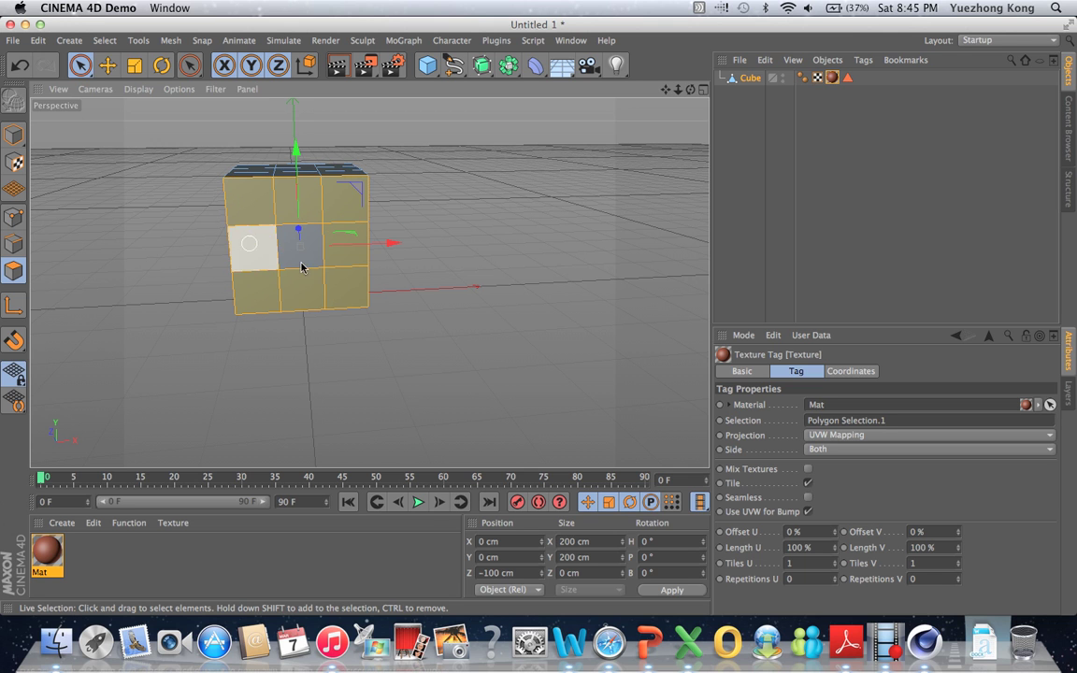
{"action": "left_click", "coordinate": [433, 268]}
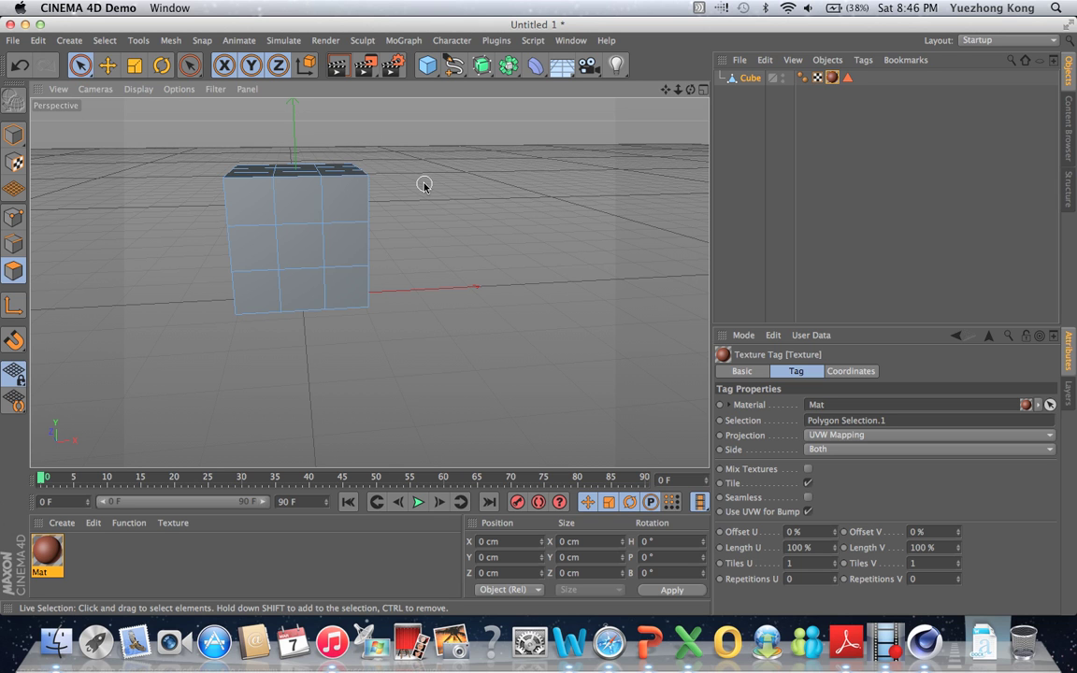
Step: Select the center polygon of the -Z side and invert the selection to all other polygons of the cube
{"action": "left_click", "coordinate": [302, 261]}
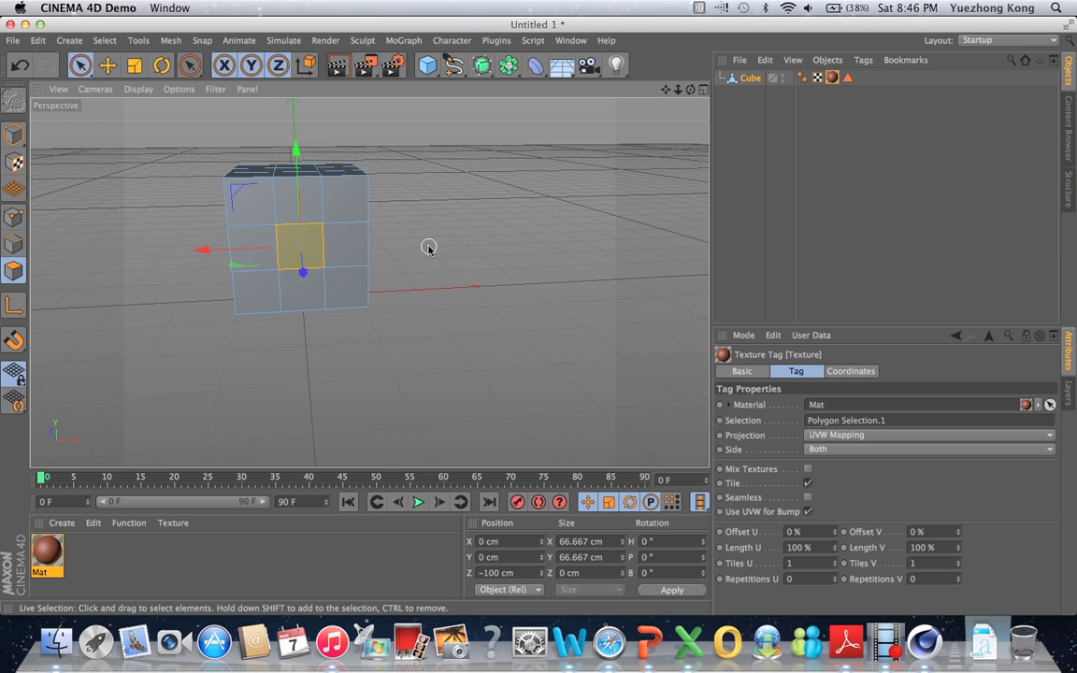
{"action": "left_click", "coordinate": [104, 41]}
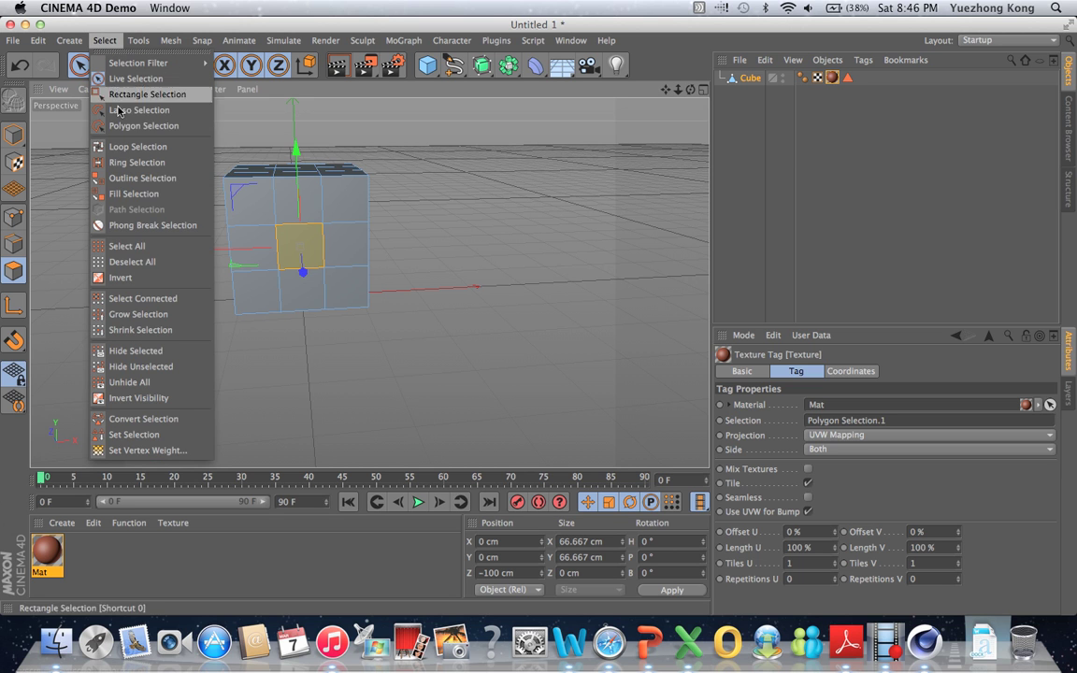
{"action": "left_click", "coordinate": [121, 280]}
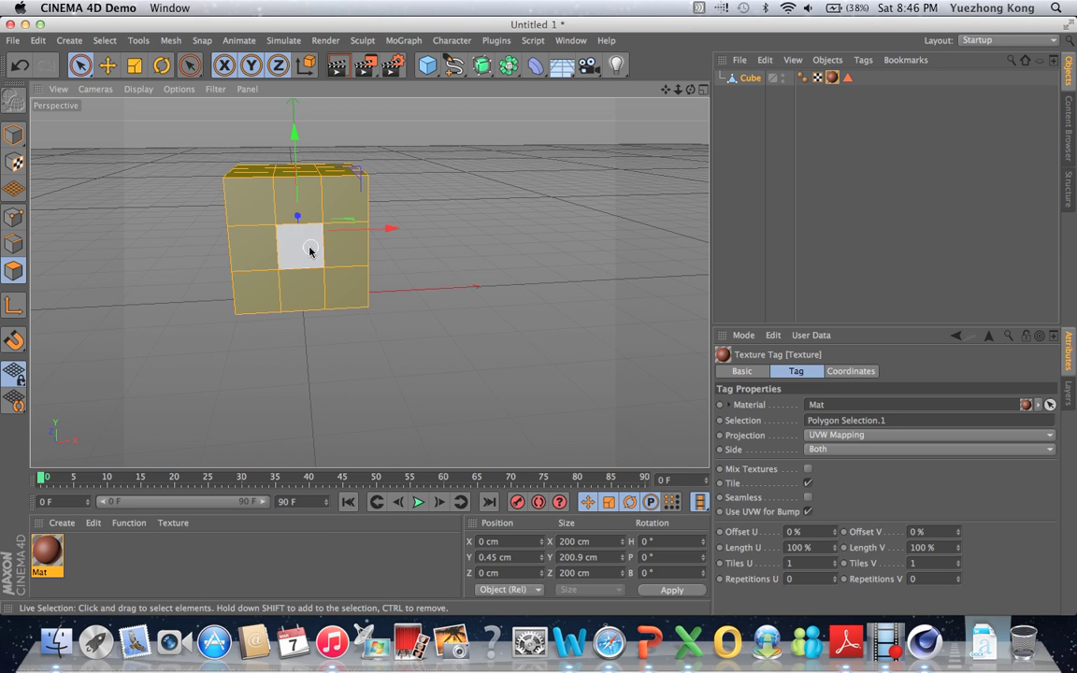
{"action": "left_click_drag", "start_coordinate": [690, 89], "coordinate": [539, 317]}
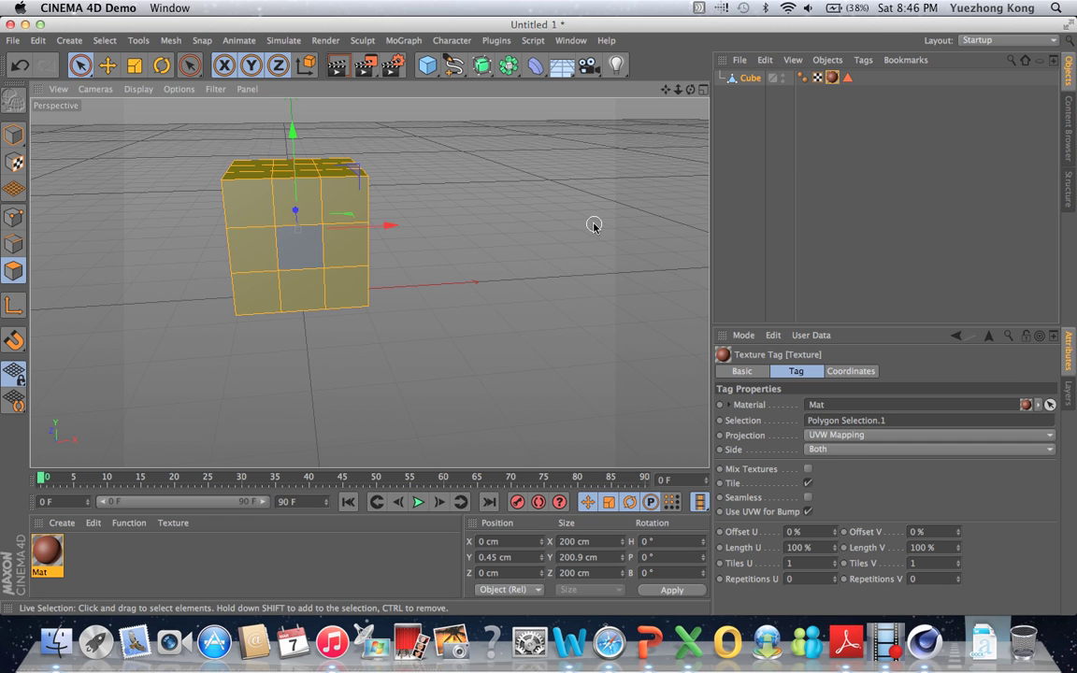
Step: Create a second material and set its color to R 204, G 115, B 41
{"action": "double_click", "coordinate": [96, 544]}
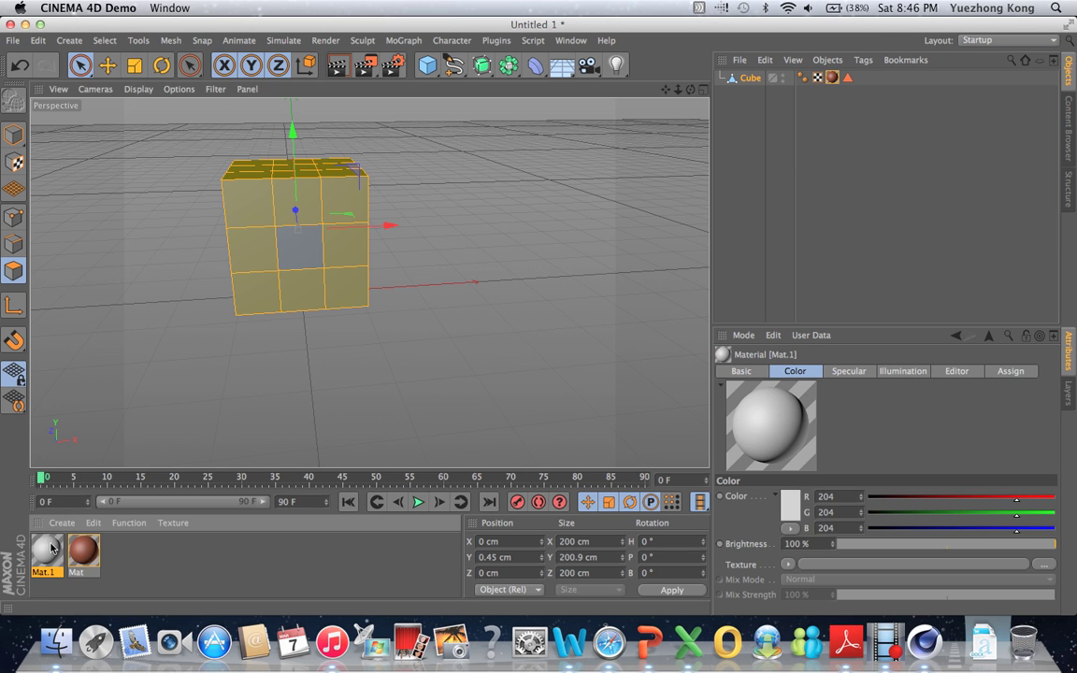
{"action": "double_click", "coordinate": [56, 547]}
{"action": "left_click", "coordinate": [570, 171]}
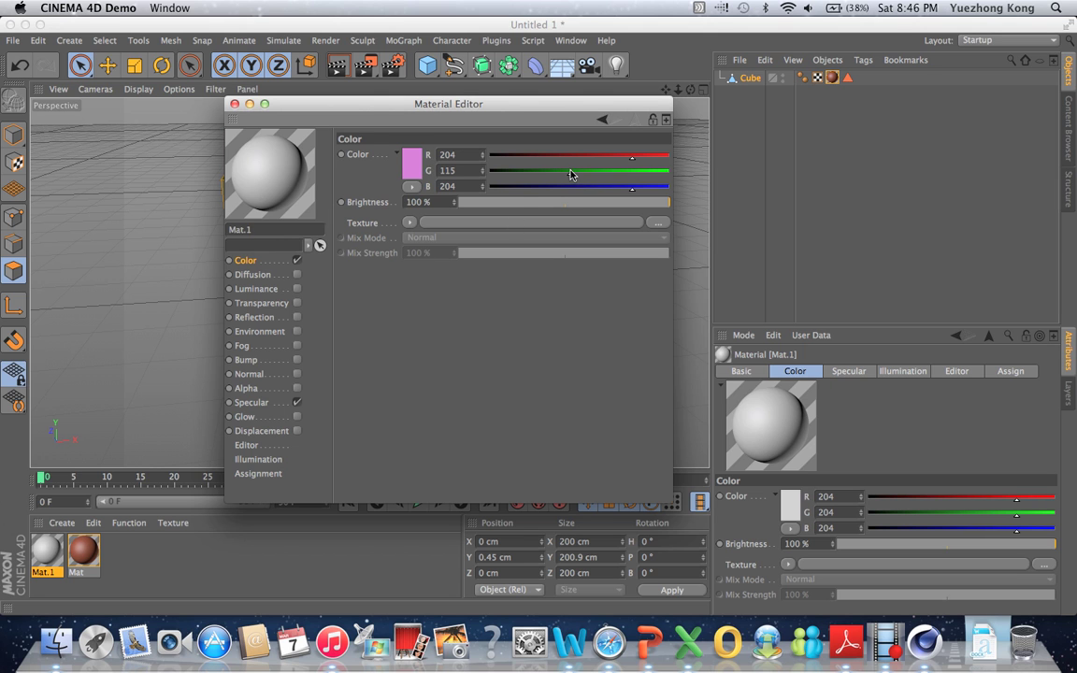
{"action": "left_click", "coordinate": [519, 187]}
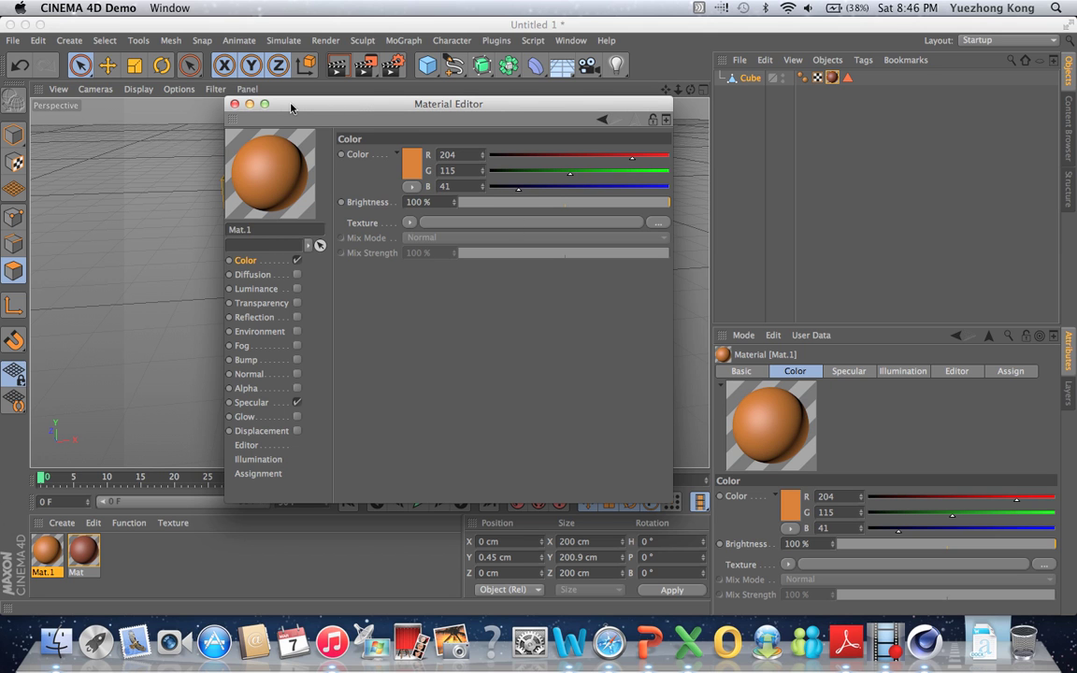
{"action": "left_click", "coordinate": [234, 105]}
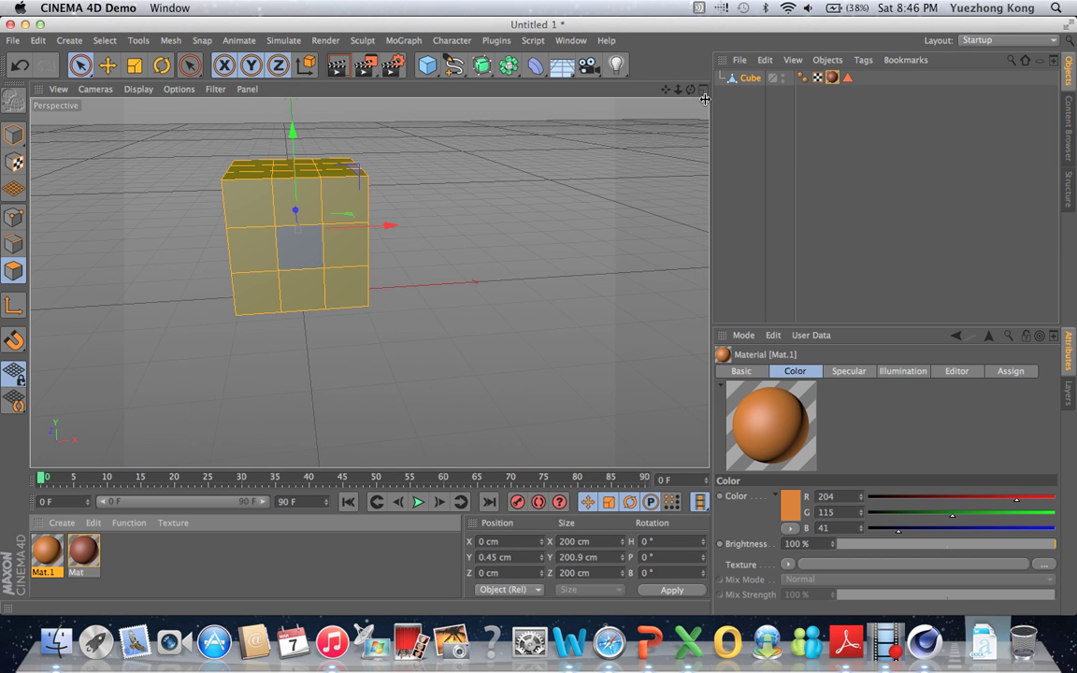
Step: Apply the orange material to the inverted polygon selection and deselect the polygons
{"action": "left_click_drag", "start_coordinate": [531, 323], "coordinate": [539, 320], "text": "alt"}
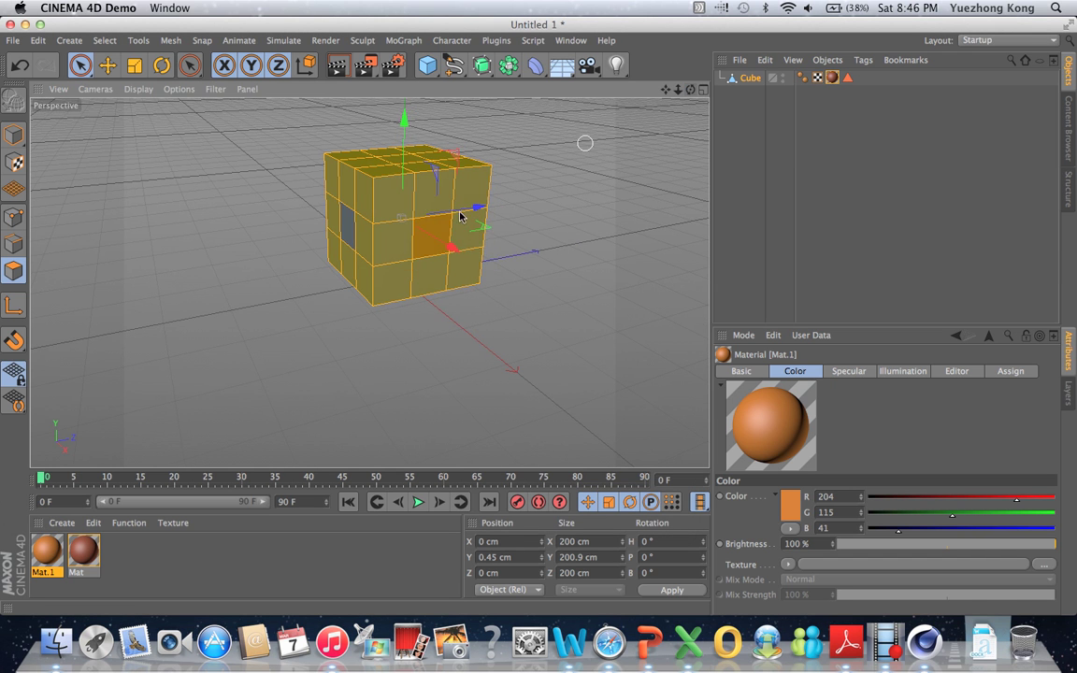
{"action": "left_click", "coordinate": [420, 253]}
{"action": "left_click_drag", "start_coordinate": [691, 89], "coordinate": [538, 317]}
{"action": "left_click_drag", "start_coordinate": [277, 178], "coordinate": [262, 194]}
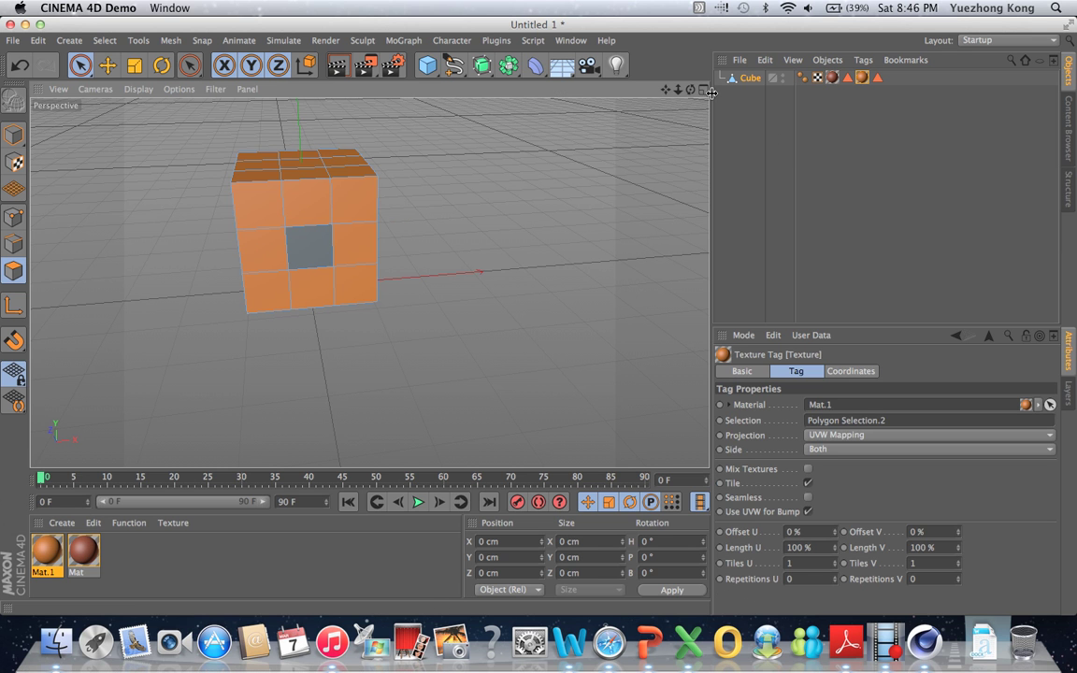
Step: Select the upper corner polygon at the +X end of the -Z side and move it about 95 cm outward along Z
{"action": "left_click_drag", "start_coordinate": [538, 315], "coordinate": [439, 231], "text": "alt"}
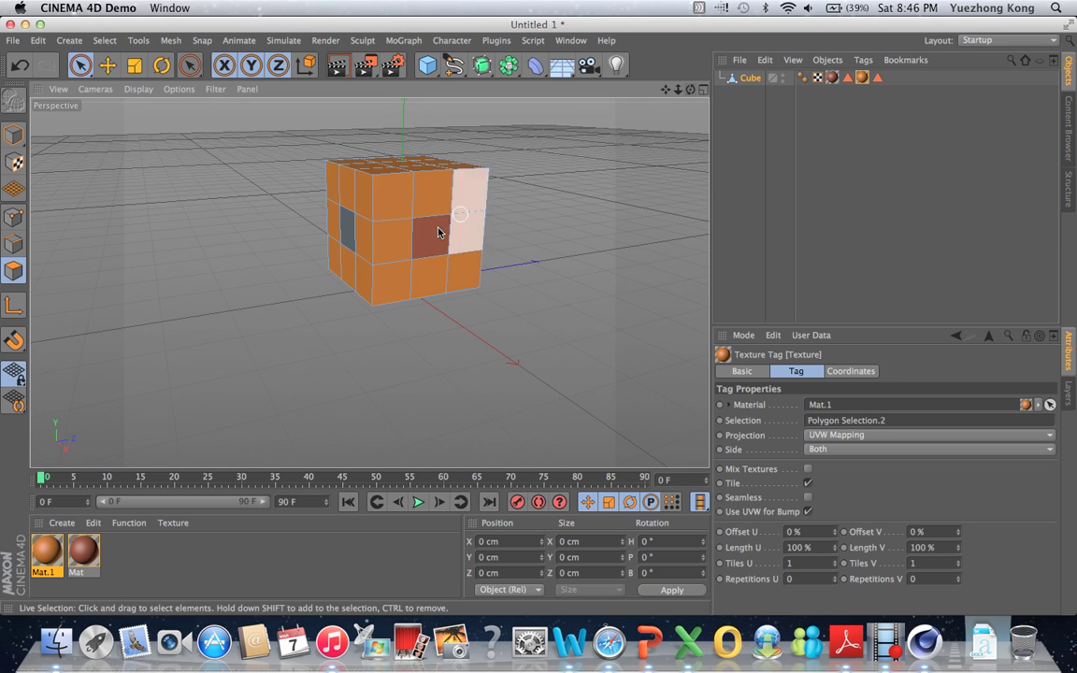
{"action": "mouse_move", "coordinate": [538, 316]}
{"action": "left_mouse_down", "text": "alt"}
{"action": "mouse_move", "coordinate": [548, 320]}
{"action": "mouse_move", "coordinate": [538, 320]}
{"action": "left_mouse_up", "text": "alt"}
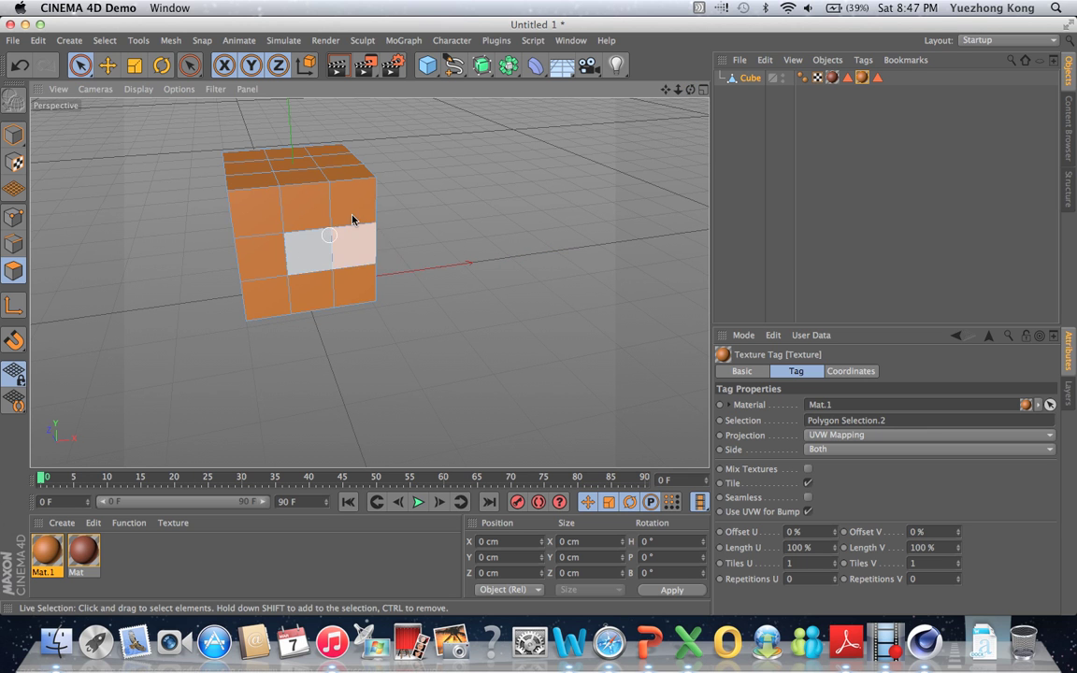
{"action": "left_click", "coordinate": [307, 253]}
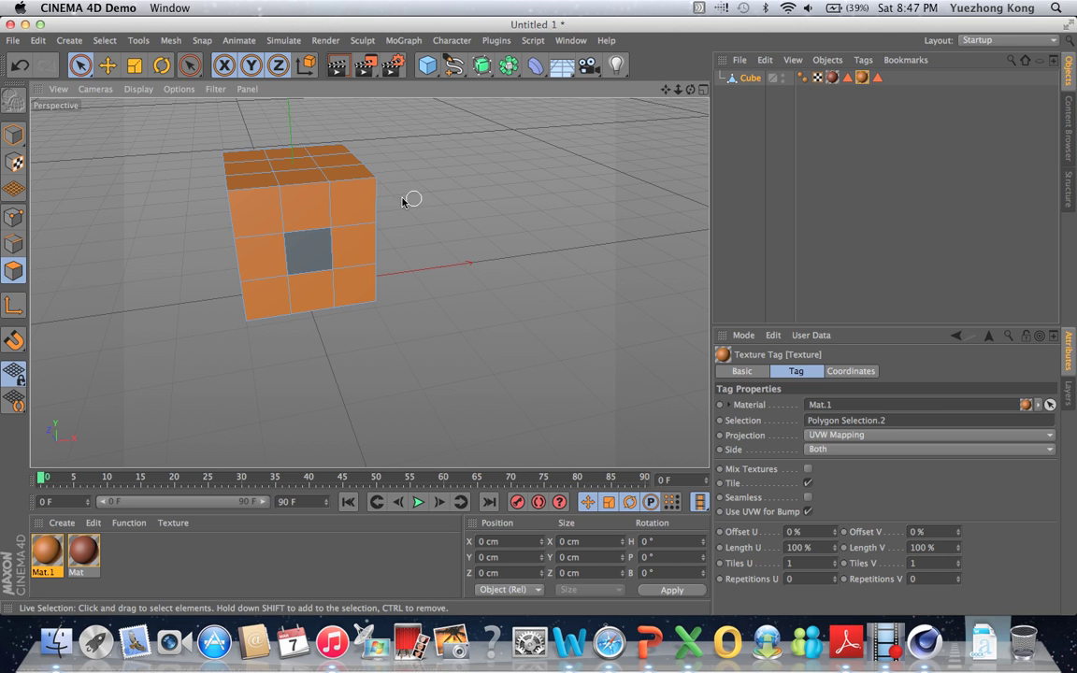
{"action": "left_click", "coordinate": [356, 206]}
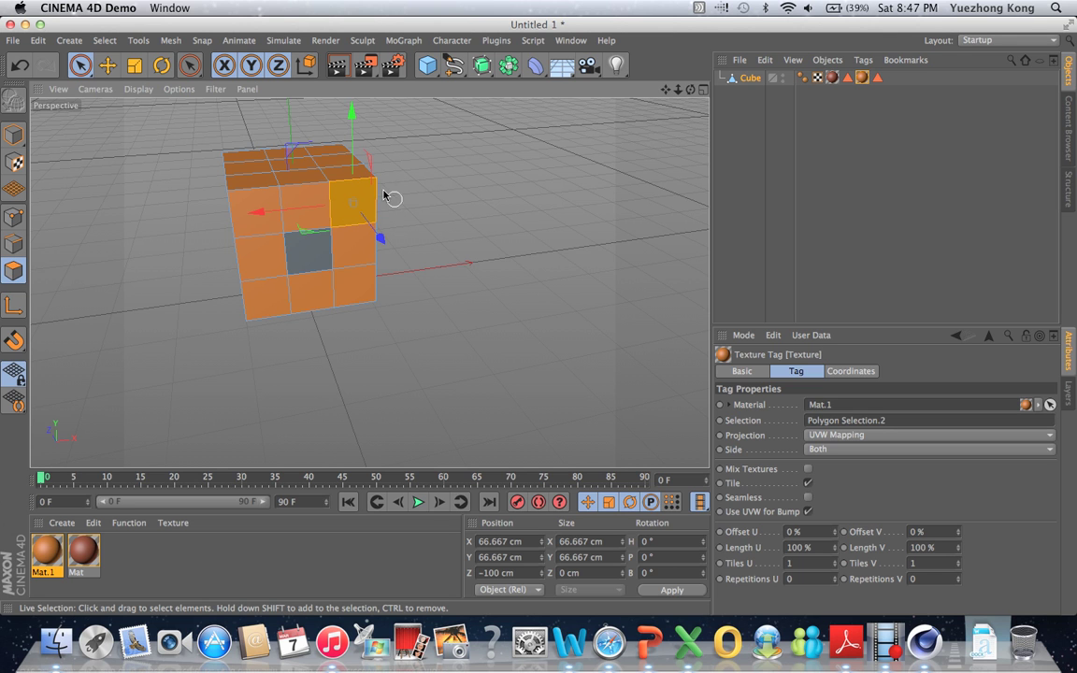
{"action": "left_click_drag", "start_coordinate": [378, 236], "coordinate": [414, 249]}
Step: Select the lower corner polygon at the -X end of the -Z side, move it along Z and undo the move
{"action": "left_click_drag", "start_coordinate": [608, 217], "coordinate": [433, 289], "text": "alt"}
{"action": "left_click", "coordinate": [297, 313]}
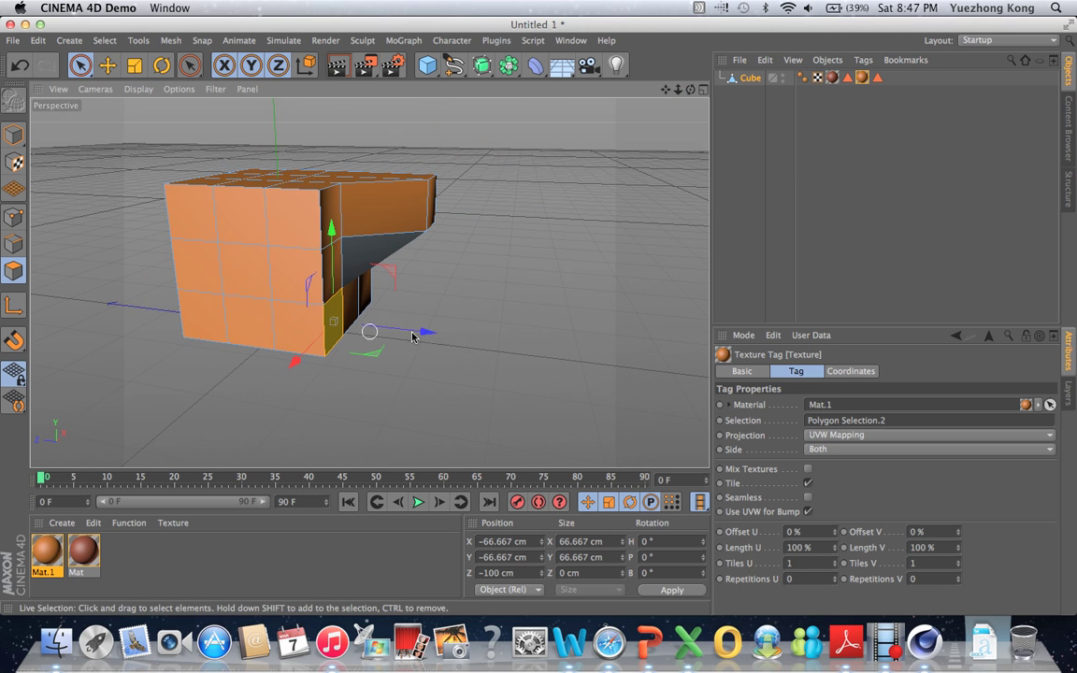
{"action": "mouse_move", "coordinate": [426, 332]}
{"action": "left_mouse_down"}
{"action": "mouse_move", "coordinate": [493, 339]}
{"action": "mouse_move", "coordinate": [416, 327]}
{"action": "left_mouse_up"}
{"action": "left_click", "coordinate": [19, 65]}
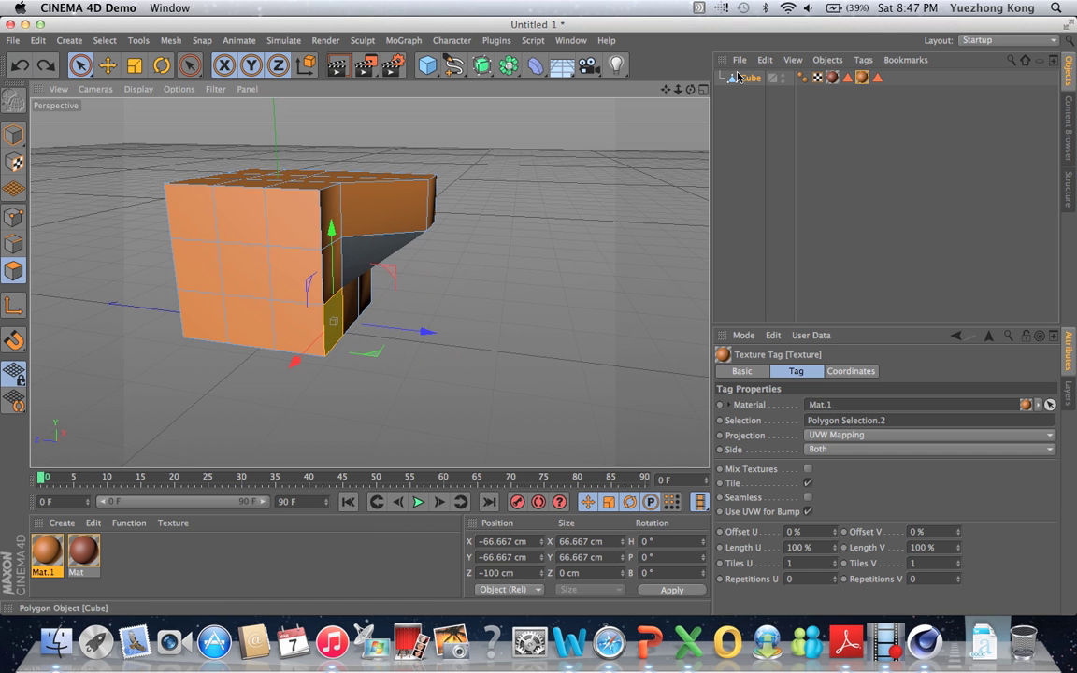
Step: Switch to Model mode and move the whole cube along Z to about -220 cm
{"action": "left_click_drag", "start_coordinate": [538, 320], "coordinate": [402, 234], "text": "alt"}
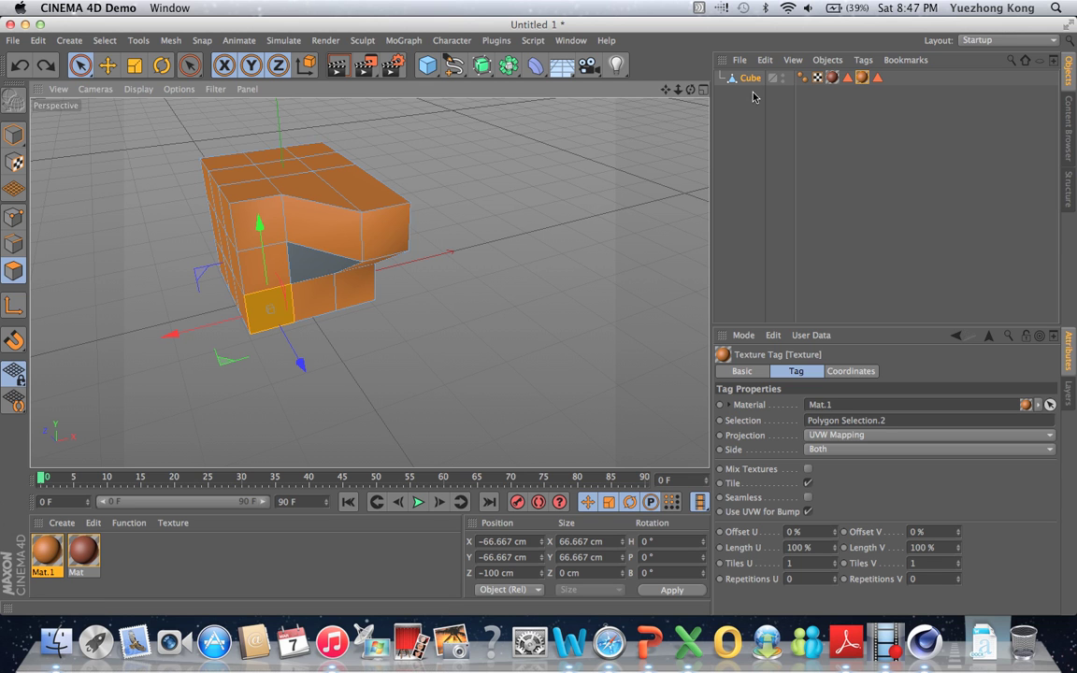
{"action": "left_click_drag", "start_coordinate": [691, 89], "coordinate": [539, 320]}
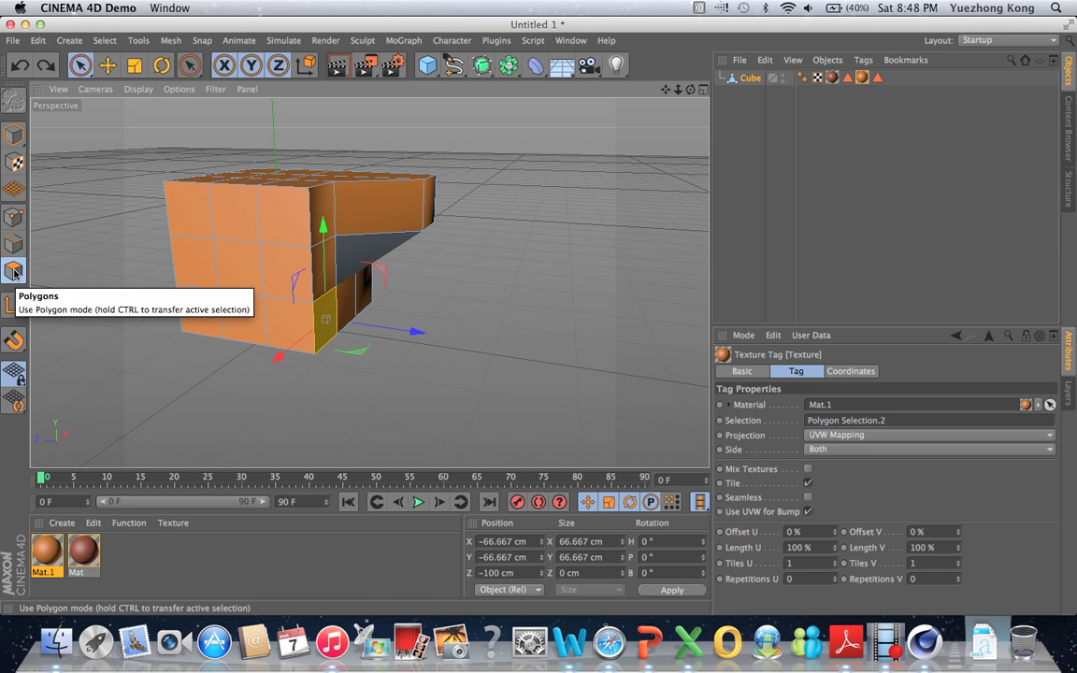
{"action": "left_click", "coordinate": [12, 136]}
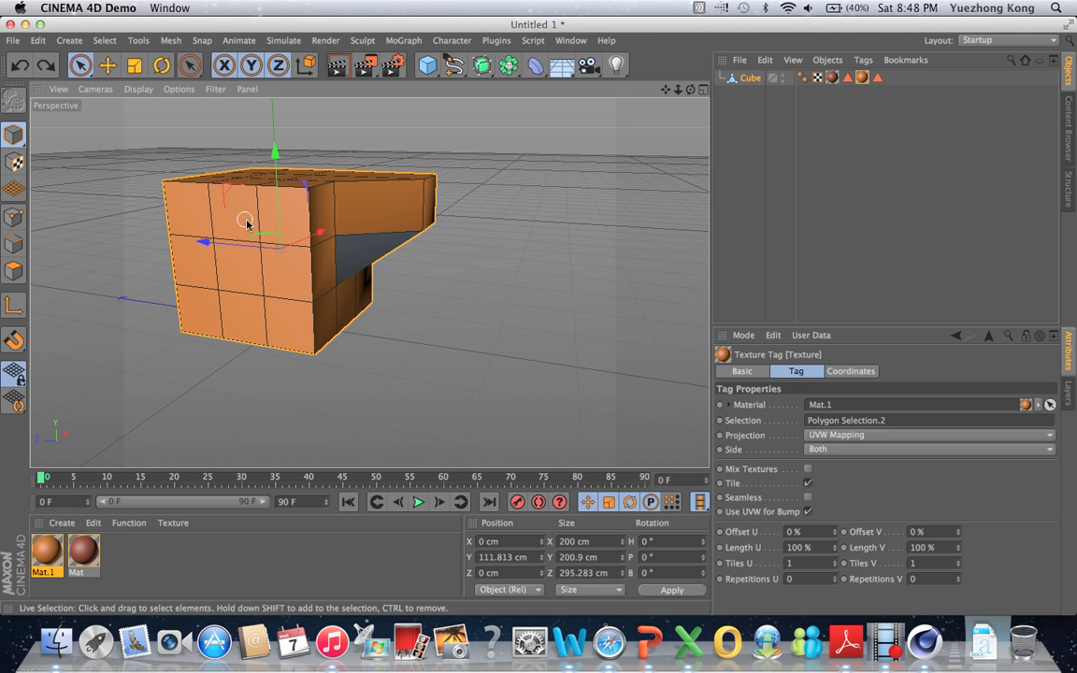
{"action": "left_click_drag", "start_coordinate": [213, 244], "coordinate": [356, 262]}
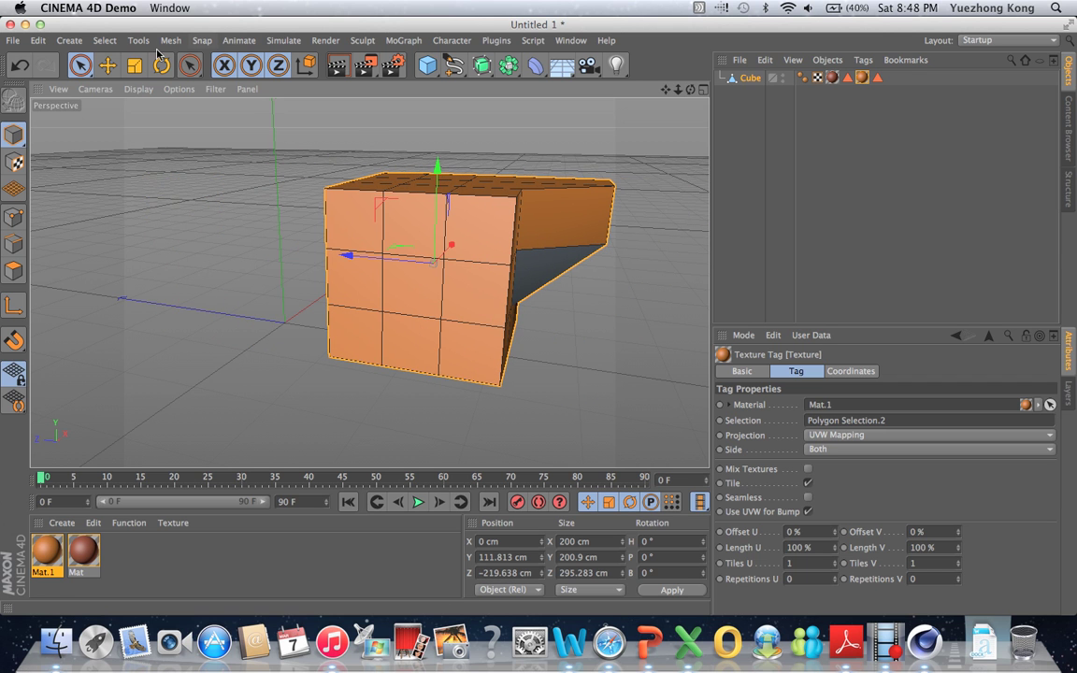